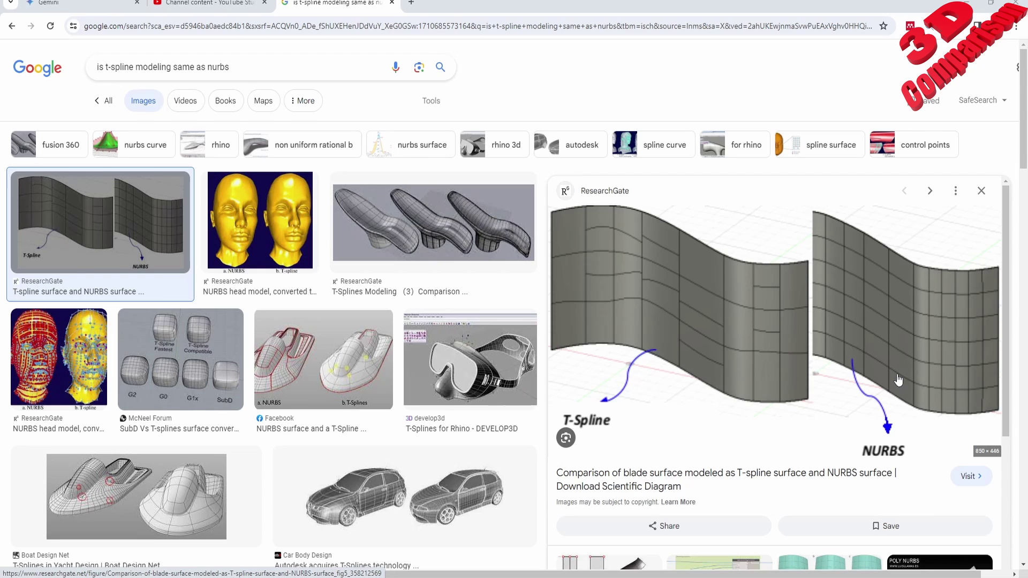
Preview and scroll the Facebook NURBS versus T-Splines image, then go to the Gemini conversation.
click(336, 351)
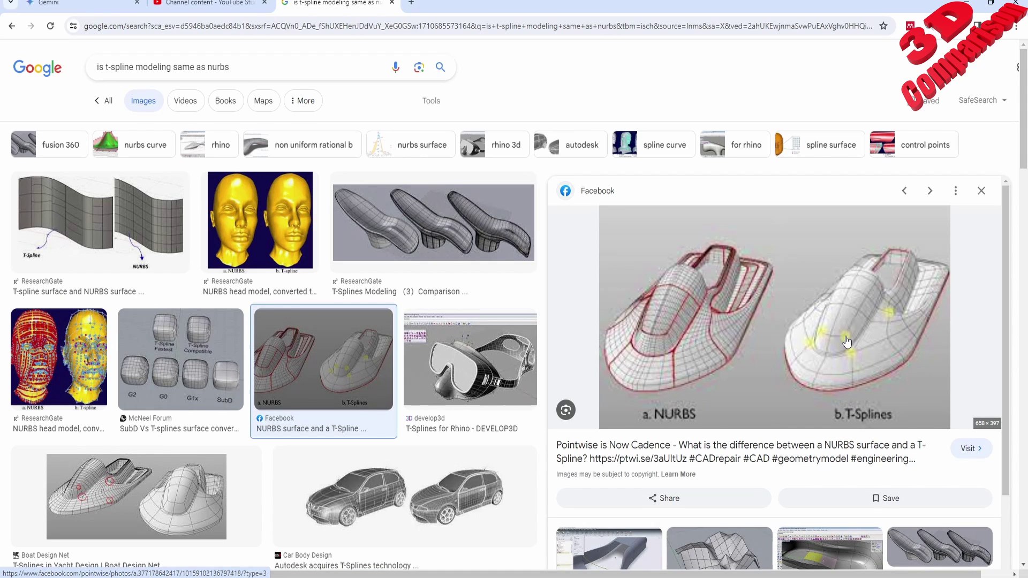
scroll(791, 429, down, 1)
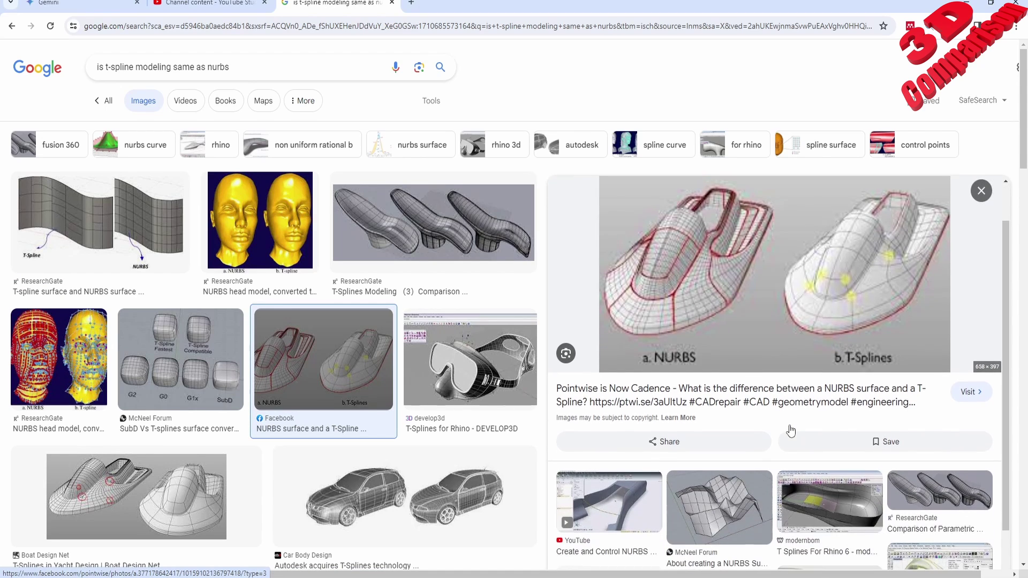
scroll(790, 430, down, 1)
scroll(787, 433, down, 1)
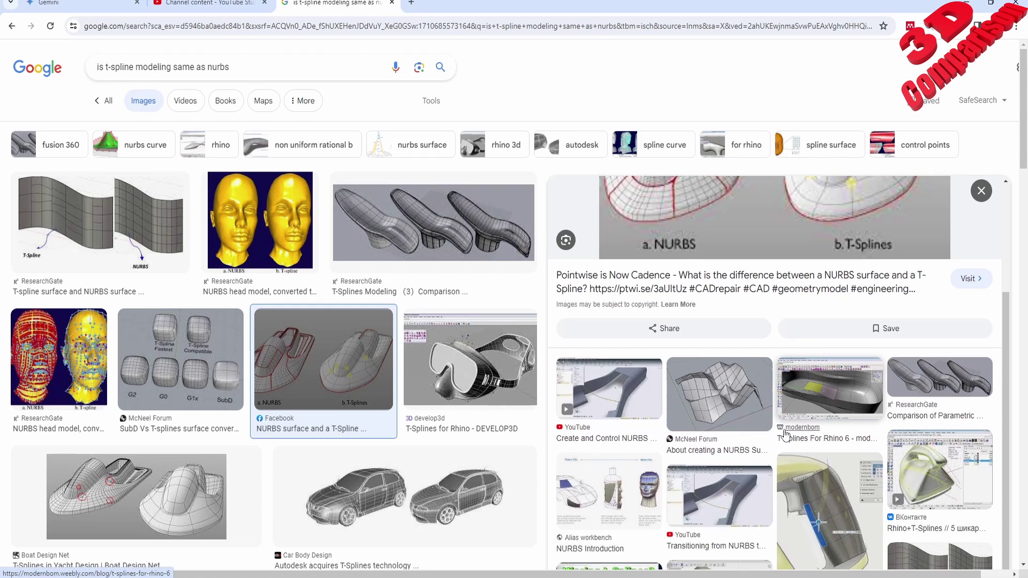
scroll(610, 487, up, 3)
click(101, 8)
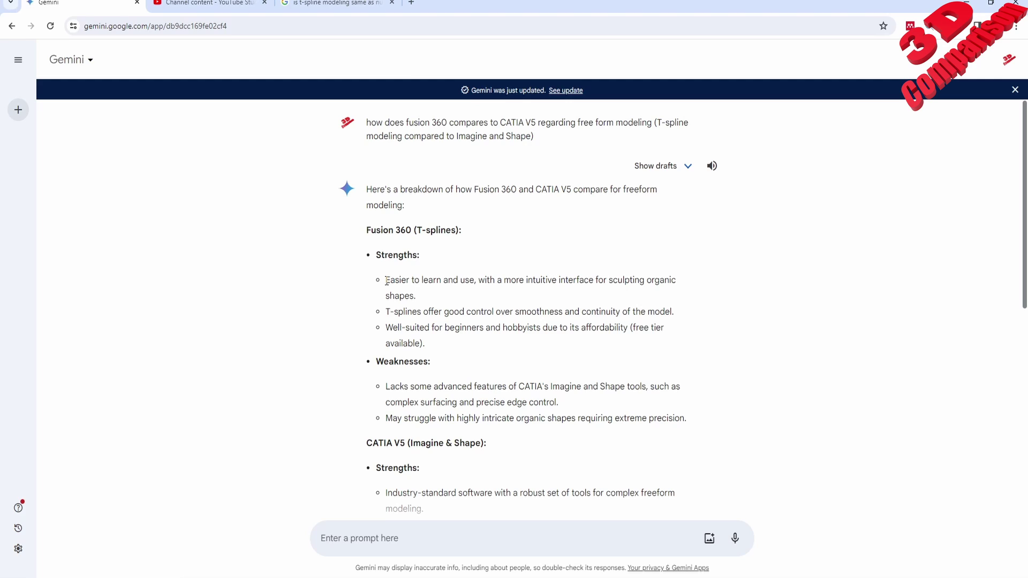
Highlight the first Fusion 360 strength and the word 'hobbyists' in Gemini's comparison.
drag(386, 281, 469, 280)
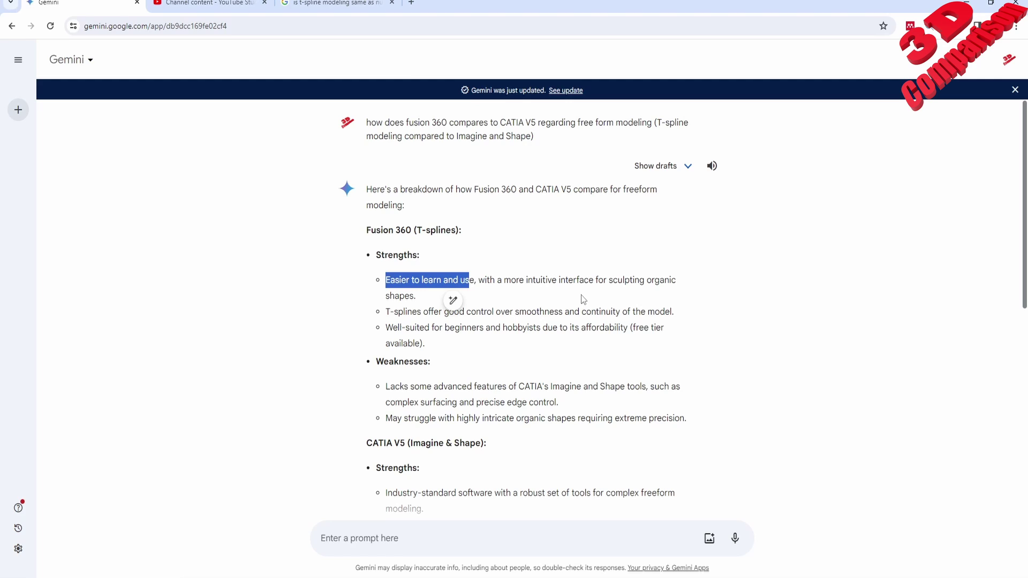
click(515, 289)
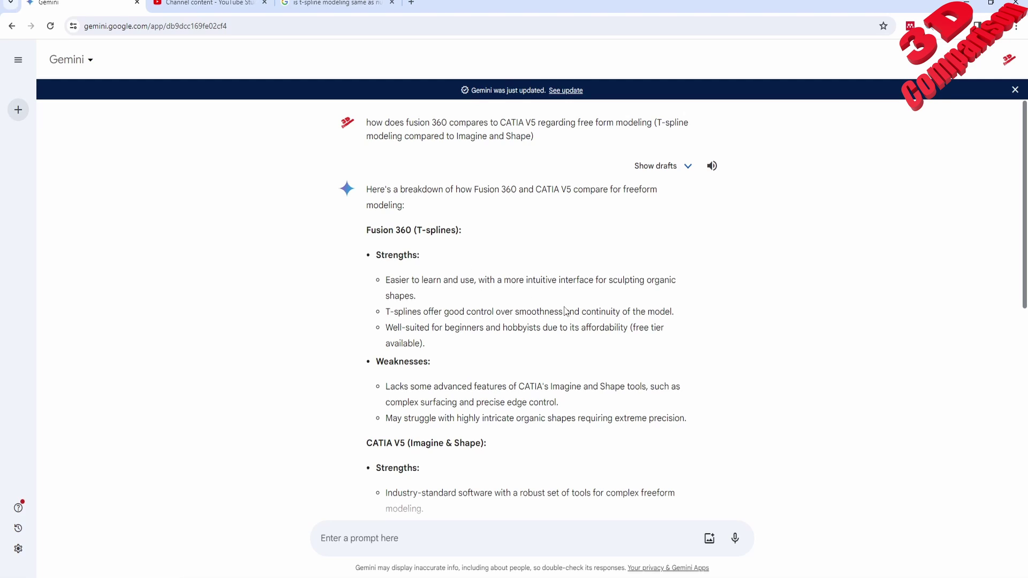
drag(504, 328, 540, 328)
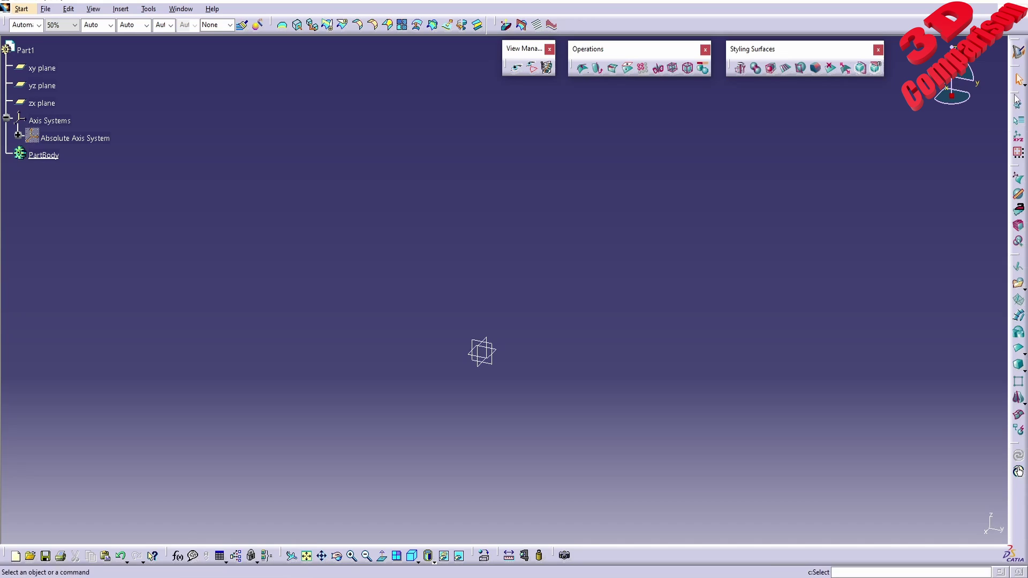
click(1024, 369)
click(1024, 371)
click(22, 8)
mouse_move(107, 65)
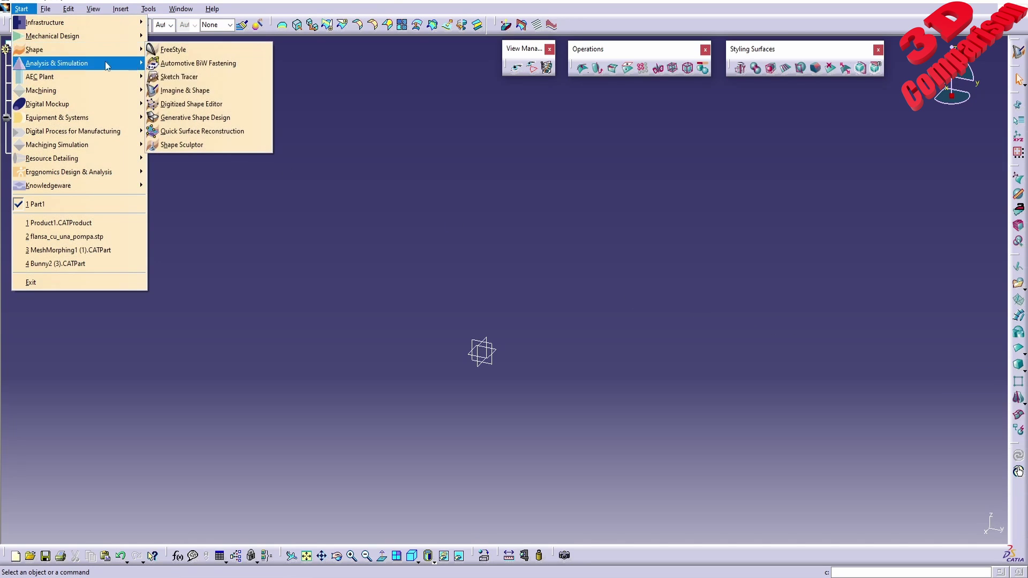
click(194, 117)
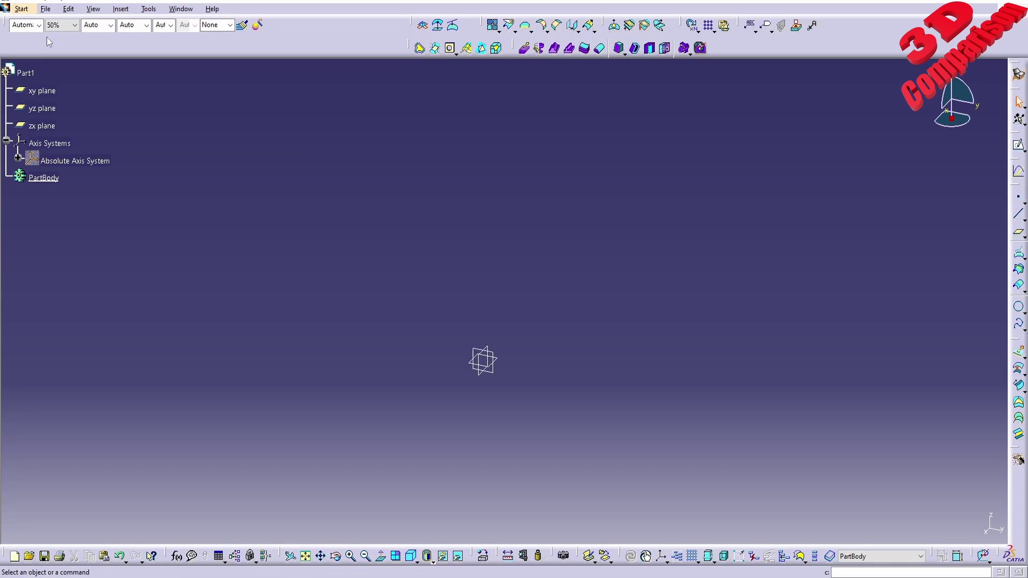
click(22, 8)
mouse_move(50, 53)
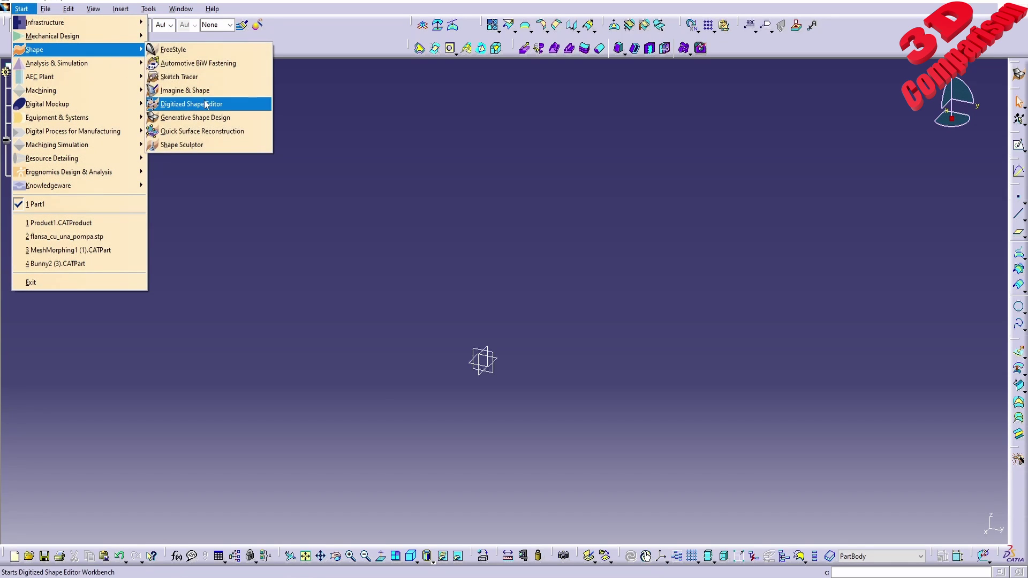
click(185, 90)
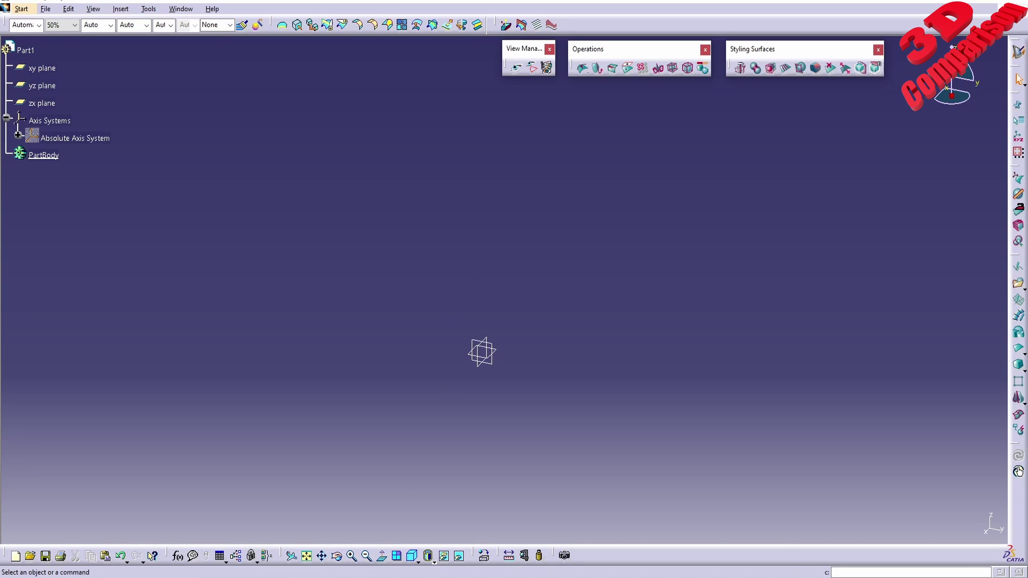
In Fusion, enter Create Form, browse the CREATE, MODIFY, SYMMETRY and UTILITIES menus, then Finish Form.
mouse_move(324, 570)
click(324, 530)
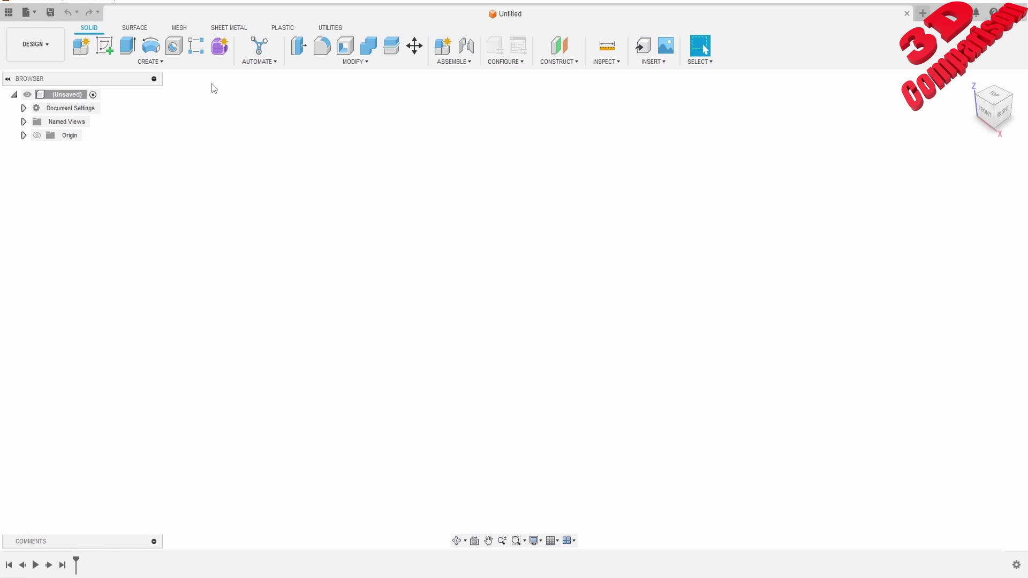
click(221, 47)
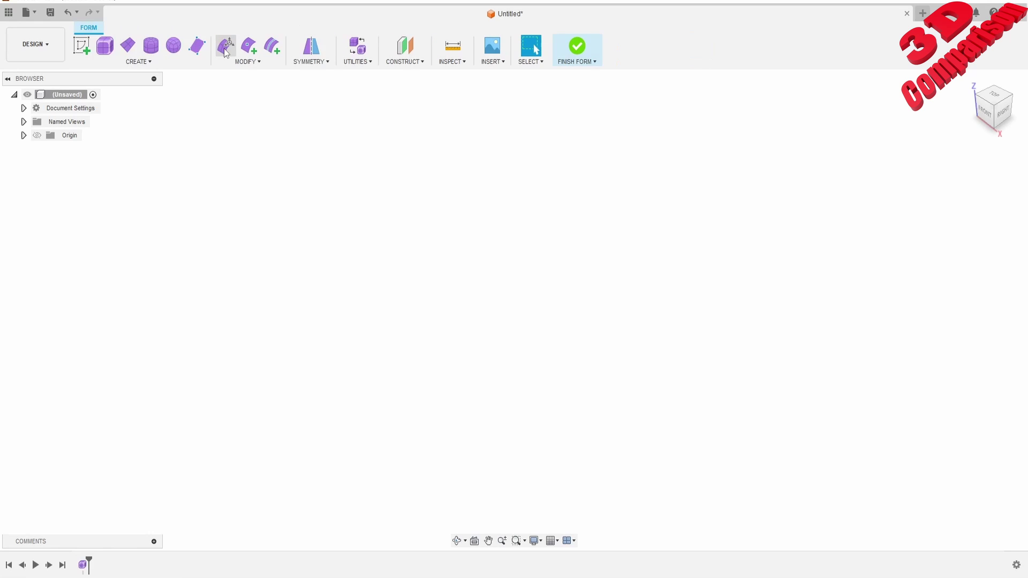
click(168, 63)
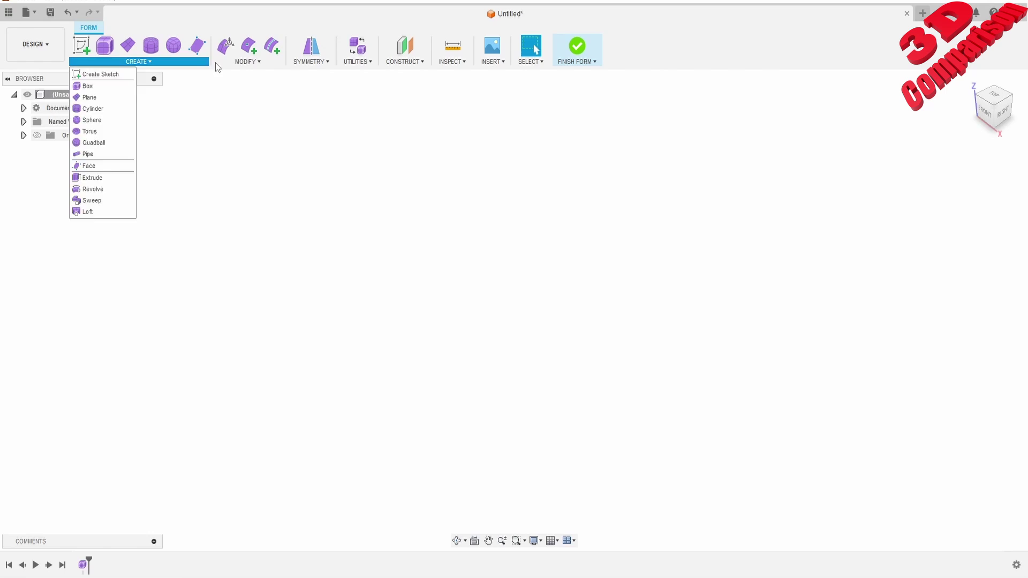
click(242, 62)
click(298, 62)
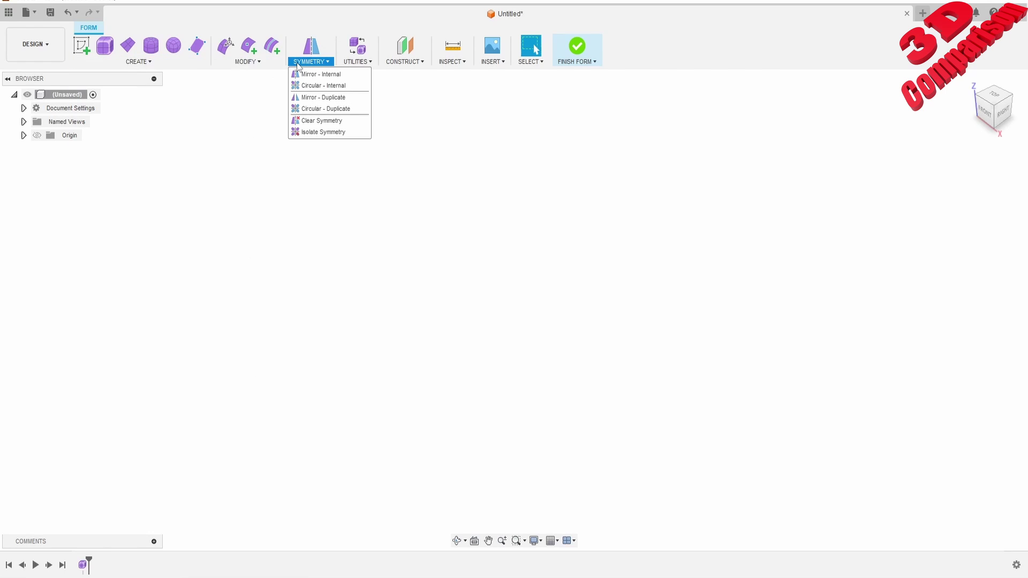
click(353, 62)
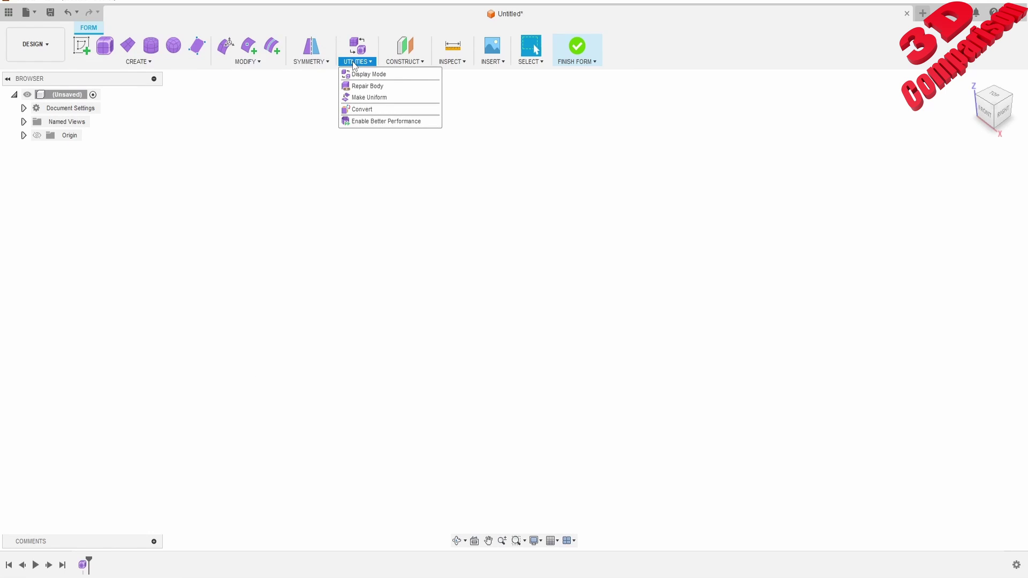
click(577, 47)
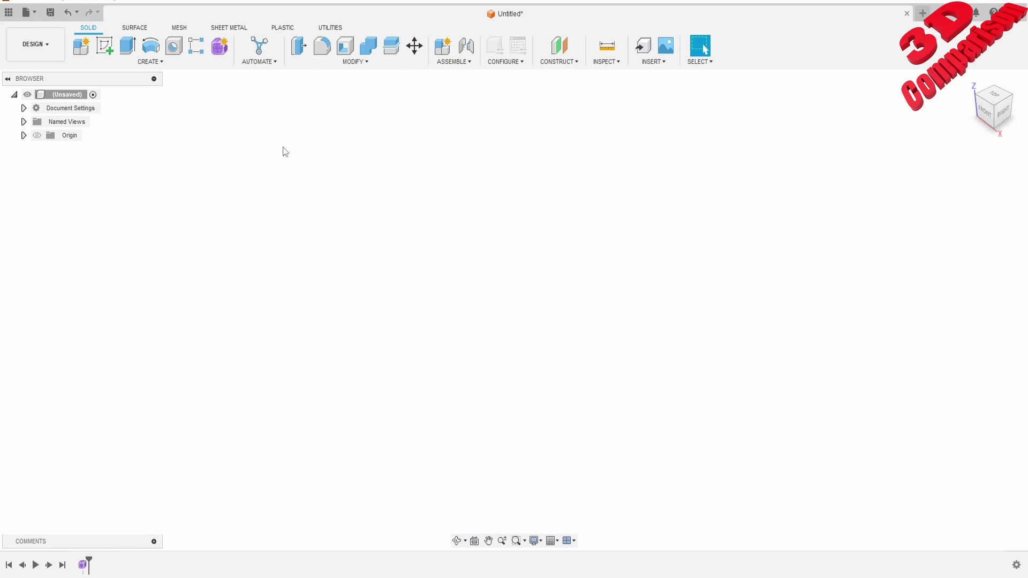
Browse the SURFACE tab's editing tools, then return to the SOLID tools.
click(134, 28)
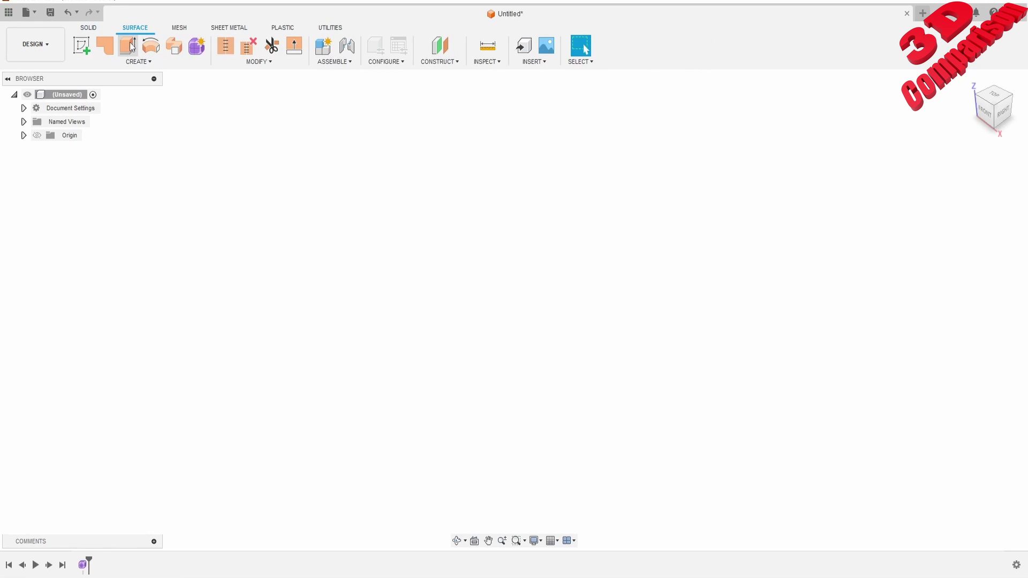
click(257, 63)
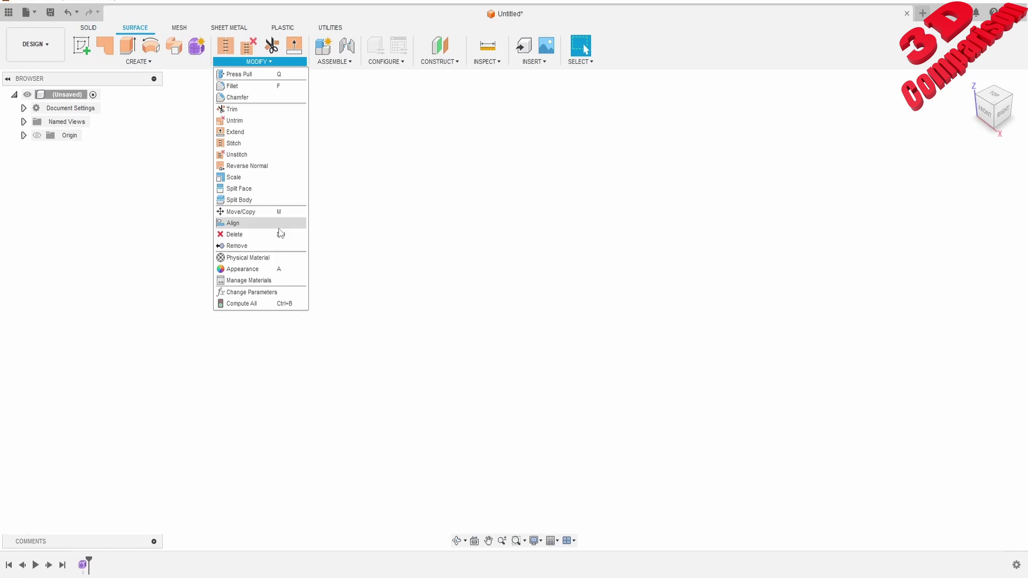
mouse_move(153, 63)
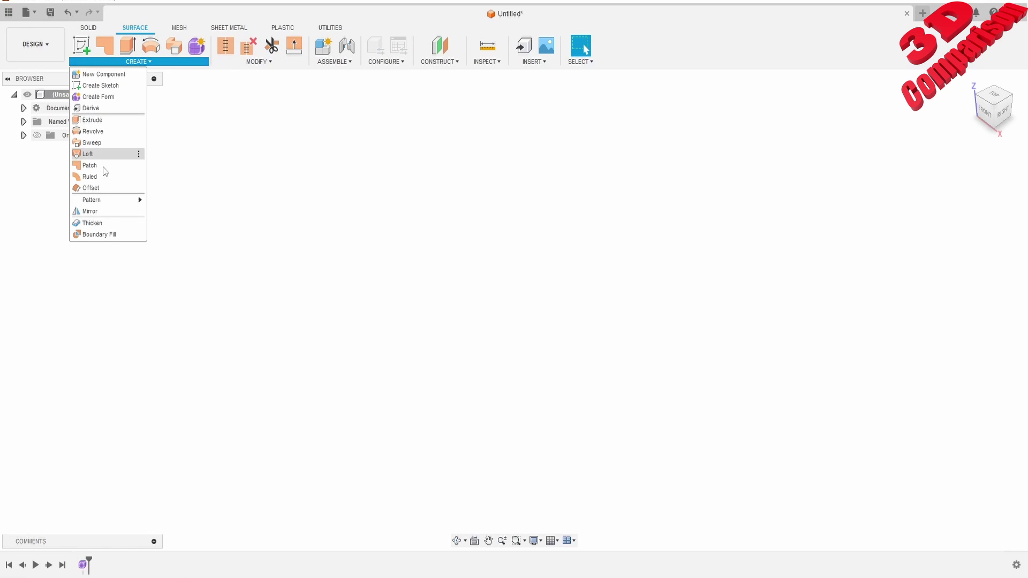
mouse_move(224, 65)
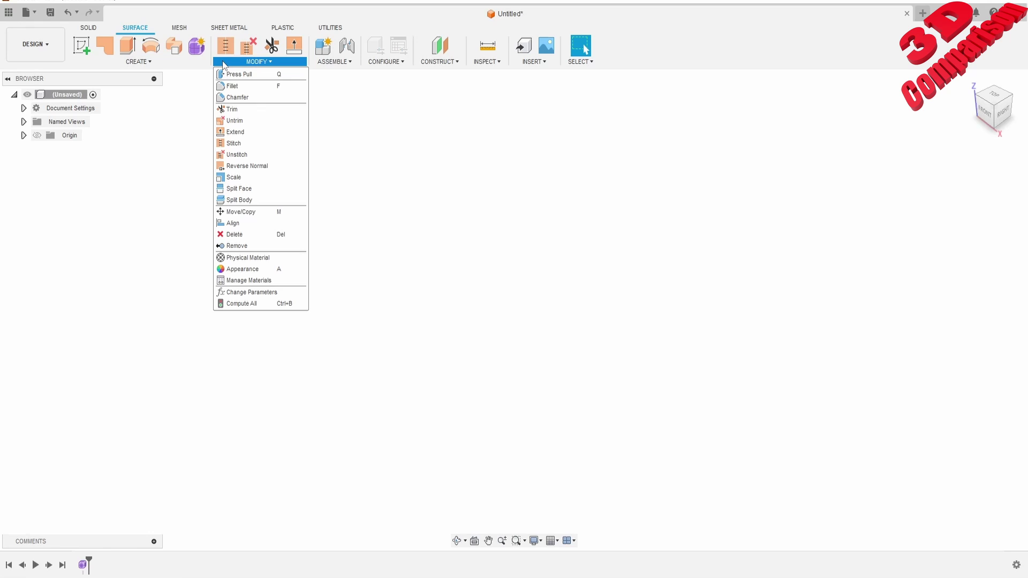
click(90, 29)
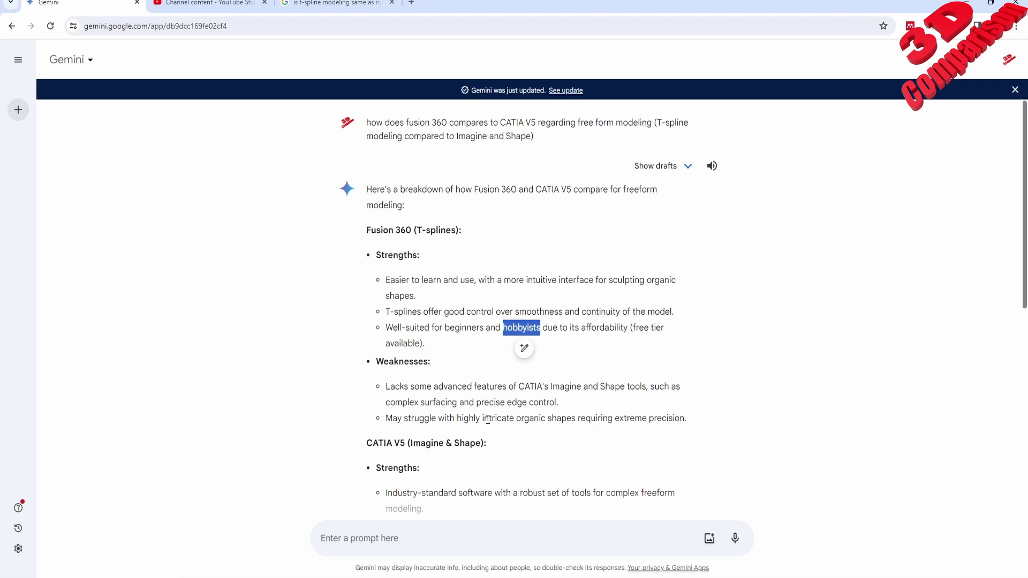
Highlight the organic-shapes phrase and the Imagine and Shape strength bullet in Gemini's answer.
drag(488, 420, 686, 419)
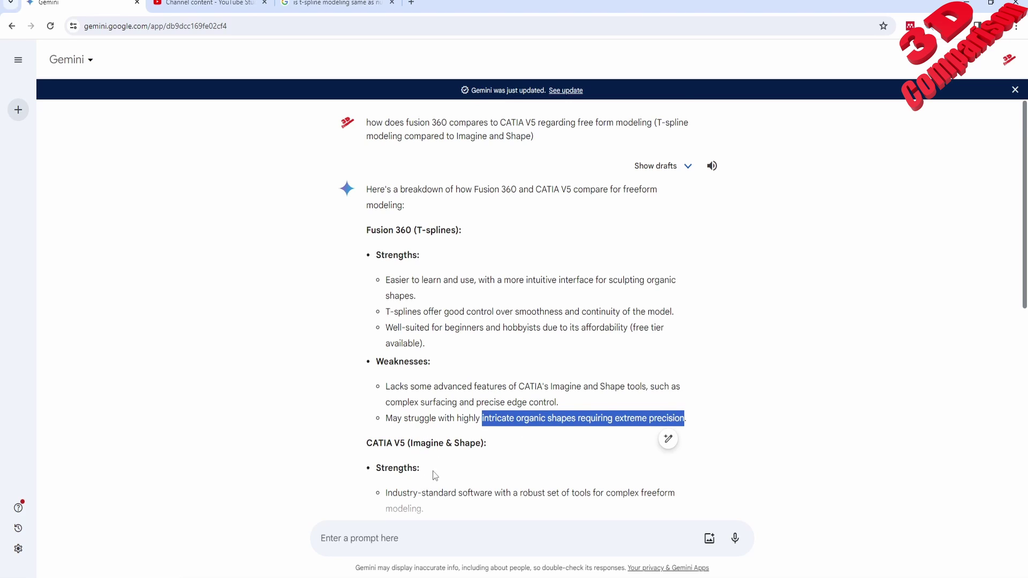
scroll(435, 476, down, 1)
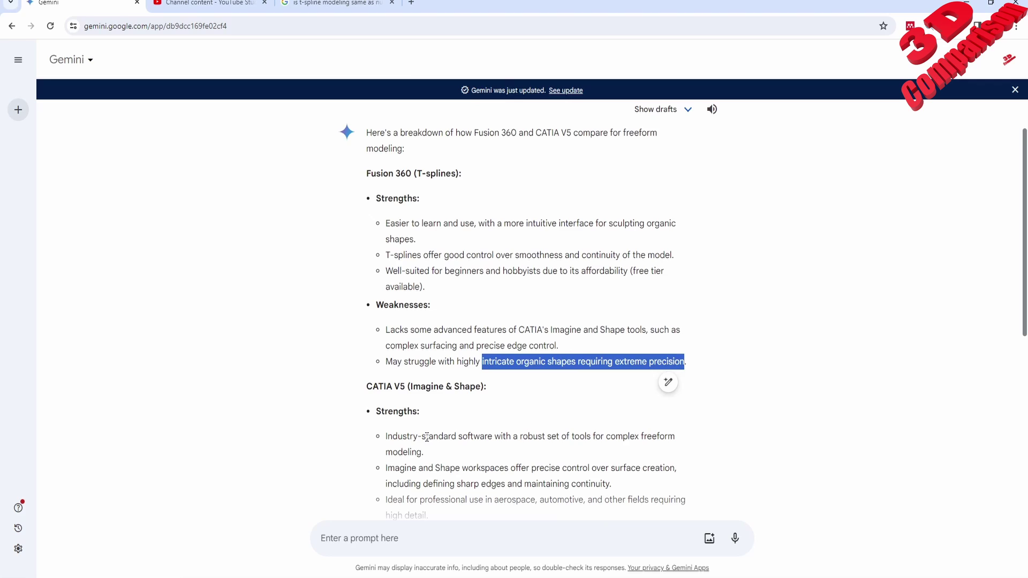
scroll(427, 437, down, 1)
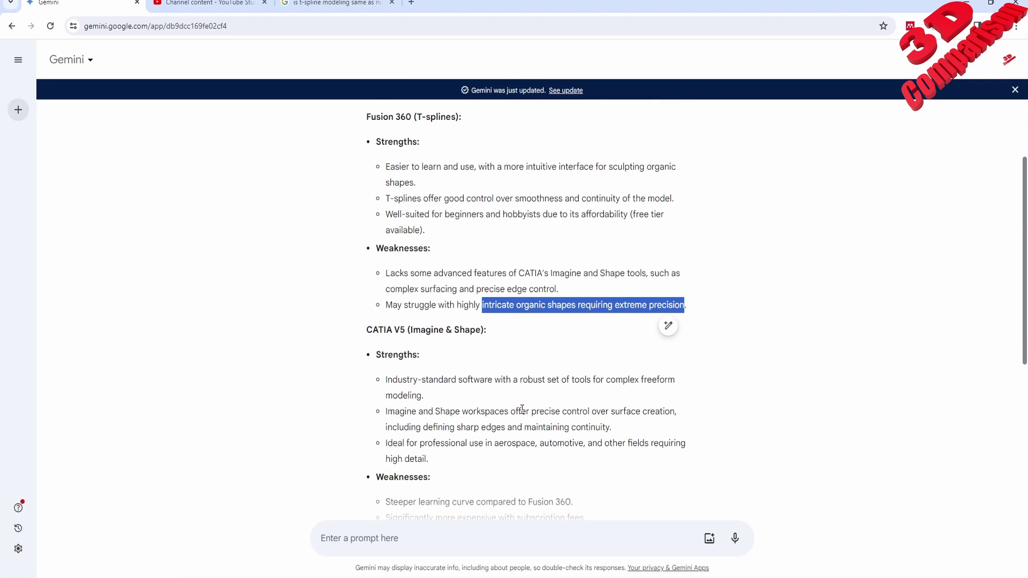
drag(428, 412, 636, 416)
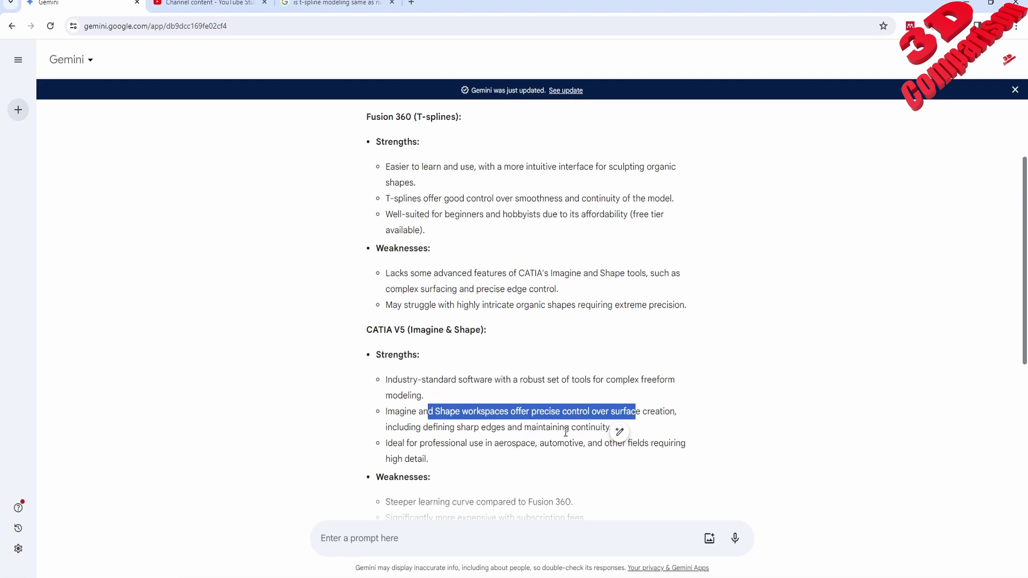
click(524, 425)
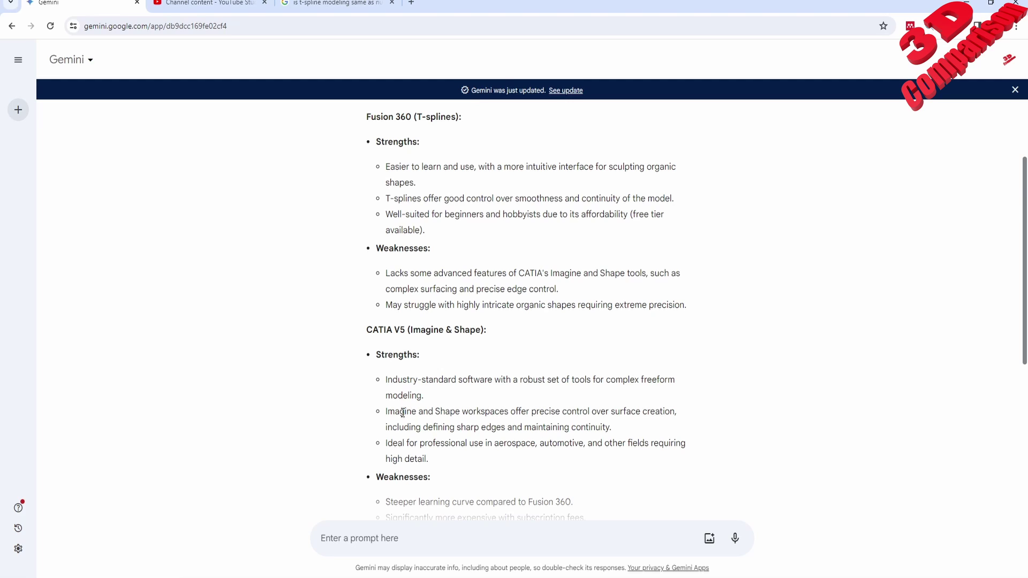
mouse_move(402, 412)
mouse_down()
mouse_move(562, 413)
mouse_move(612, 428)
mouse_move(428, 427)
mouse_move(387, 412)
mouse_up()
click(612, 428)
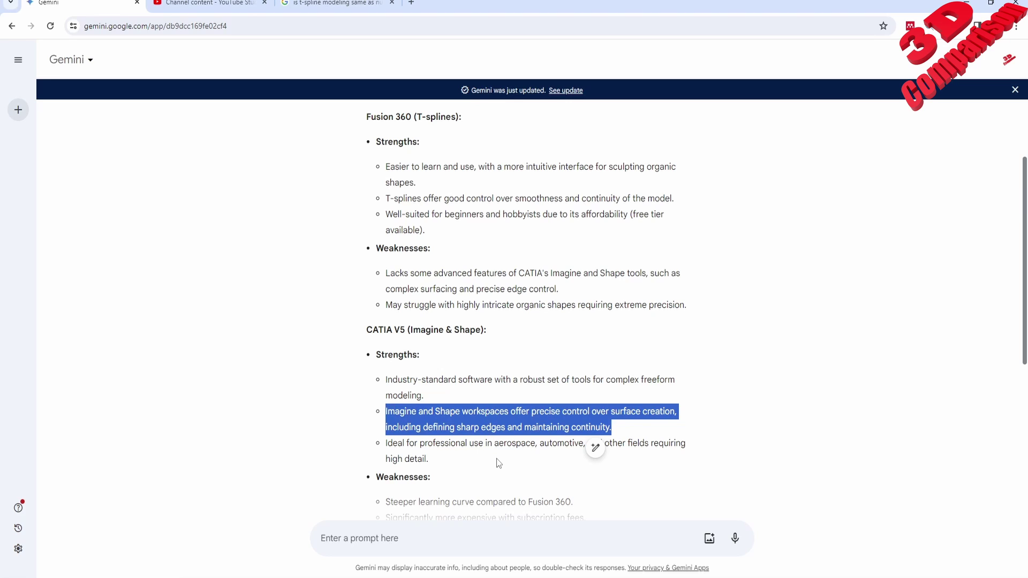
click(441, 458)
Highlight the subscription cost weakness, then clear the selection.
scroll(431, 456, down, 1)
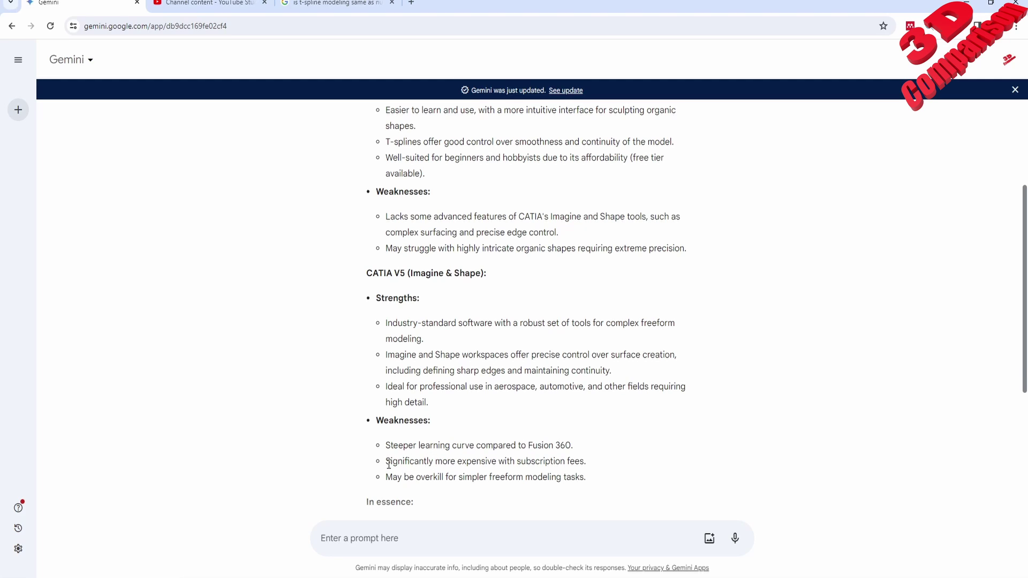
drag(387, 461, 488, 465)
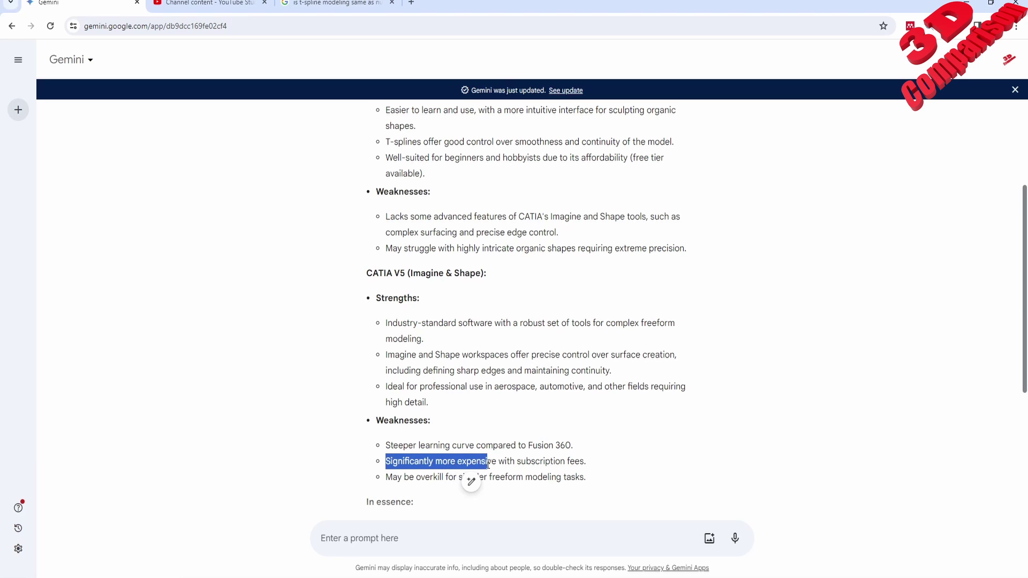
click(593, 451)
scroll(596, 456, up, 3)
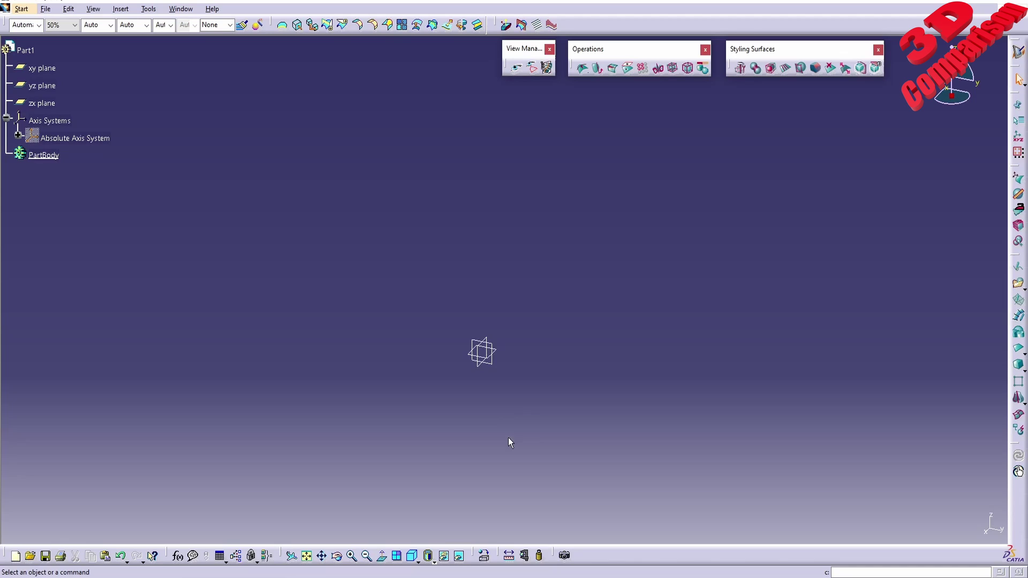
Create an Imagine & Shape rectangle surface on the xy plane.
middle_drag(508, 438, 519, 413)
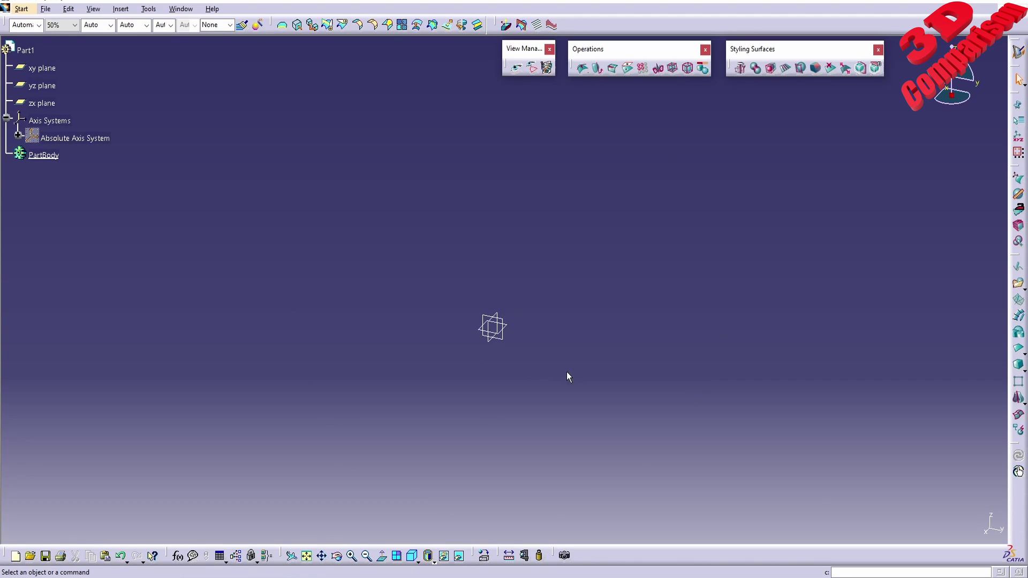
click(512, 329)
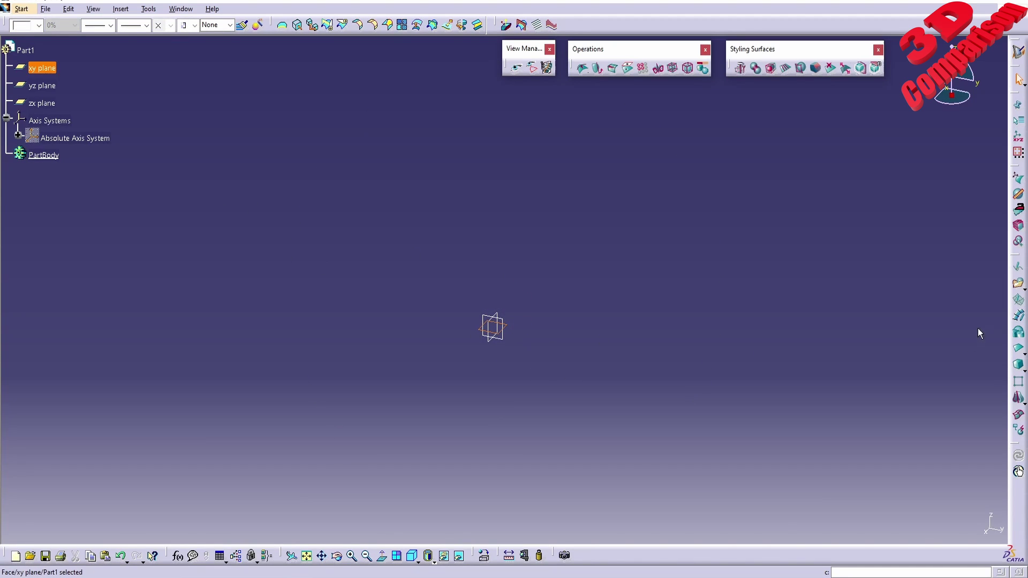
click(1018, 347)
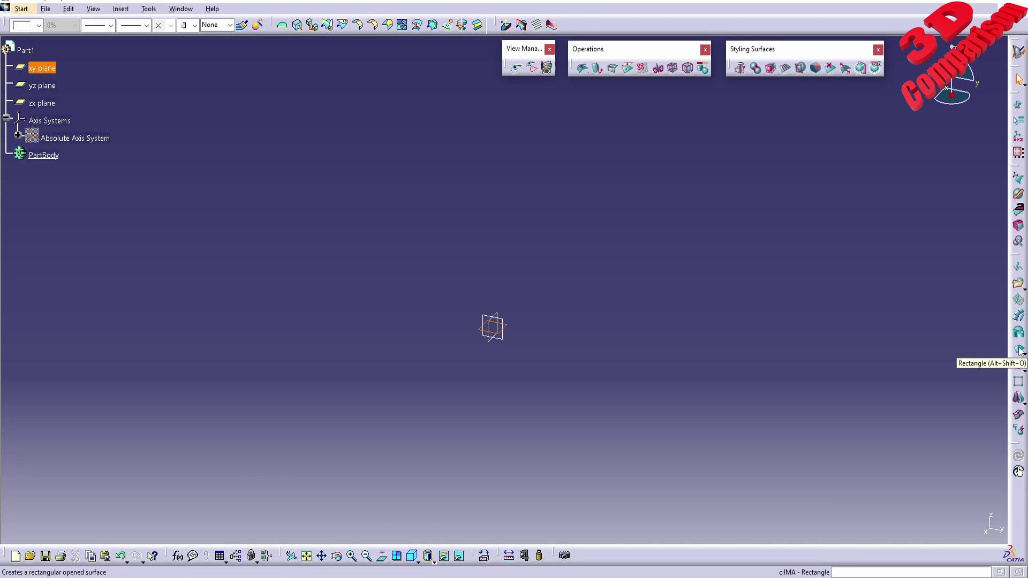
click(1019, 350)
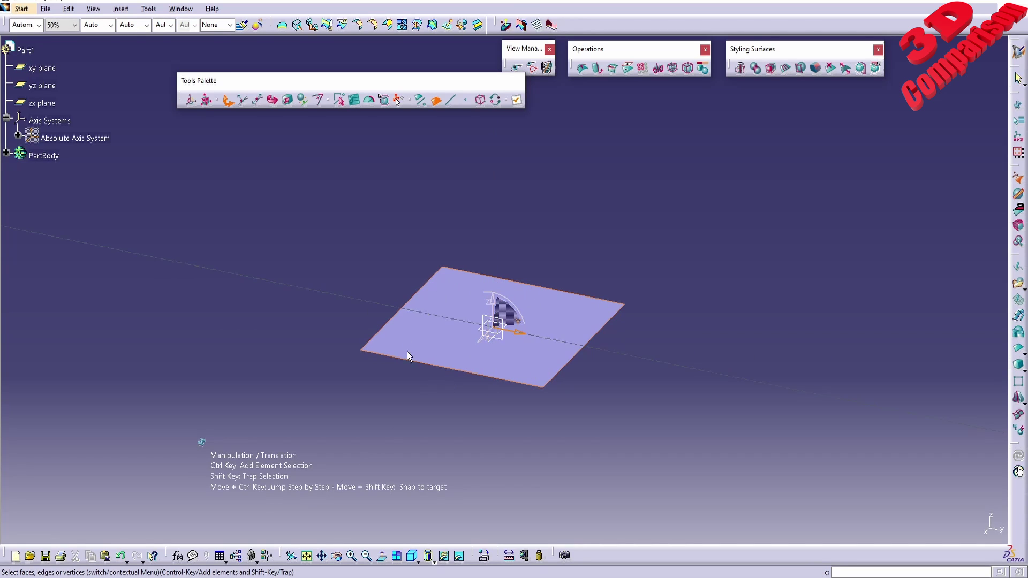
Open the surface's Translation edition values, then cancel without moving it.
middle_drag(592, 379, 596, 310)
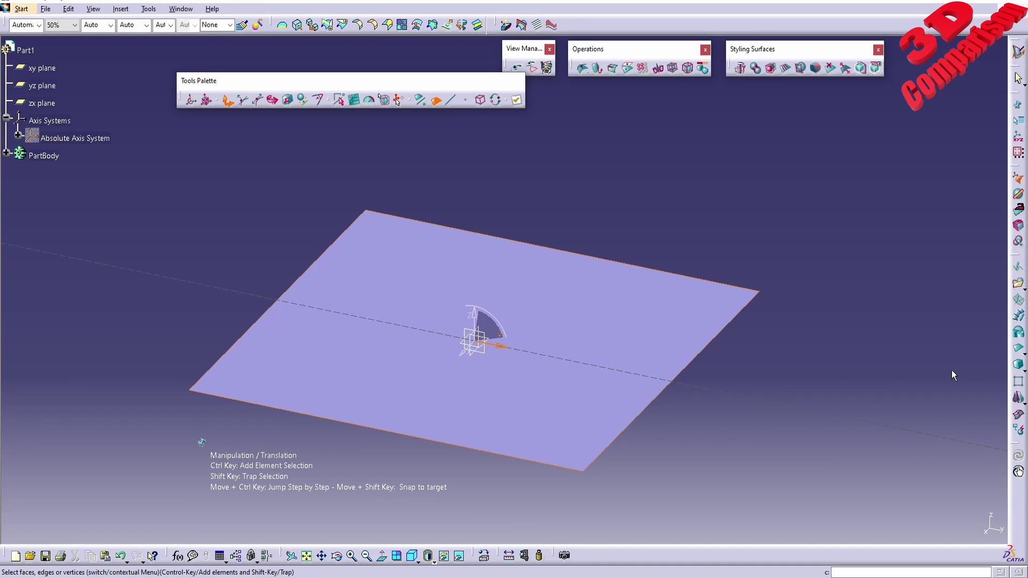
click(481, 339)
click(356, 101)
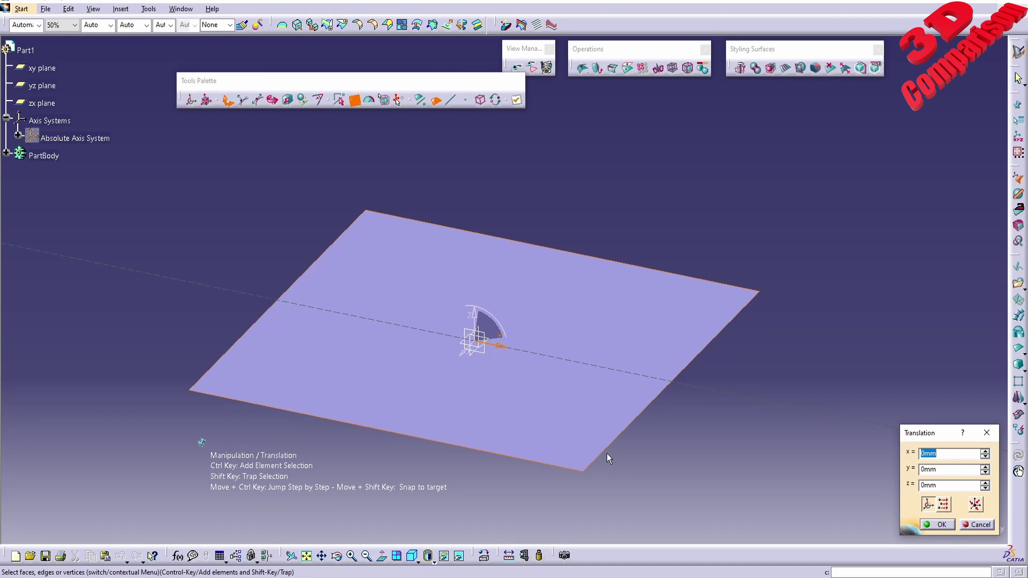
click(963, 523)
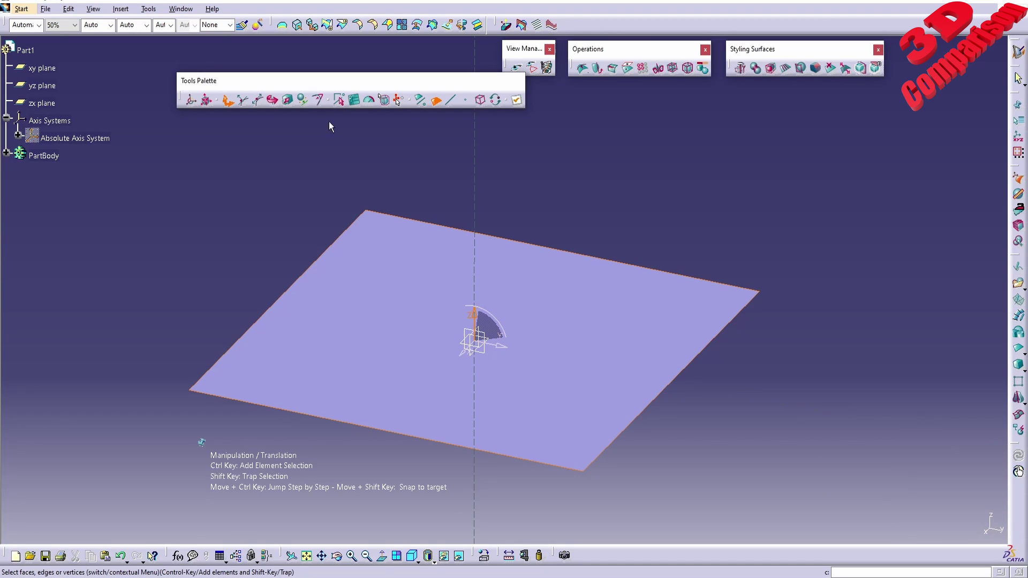
Resize the rectangle with Affinity to Fx = 50 mm and Fy = 100 mm.
click(294, 104)
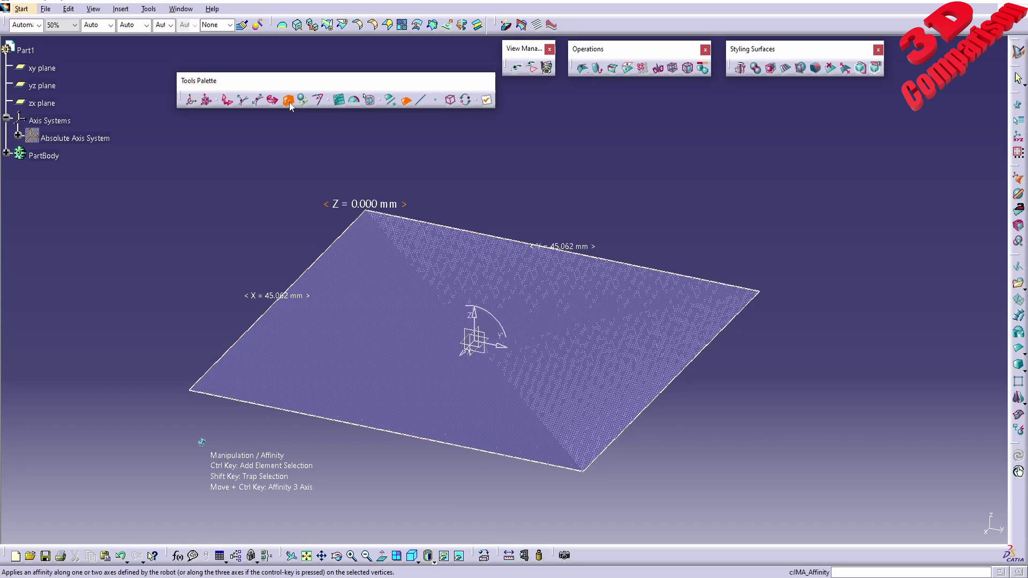
click(560, 245)
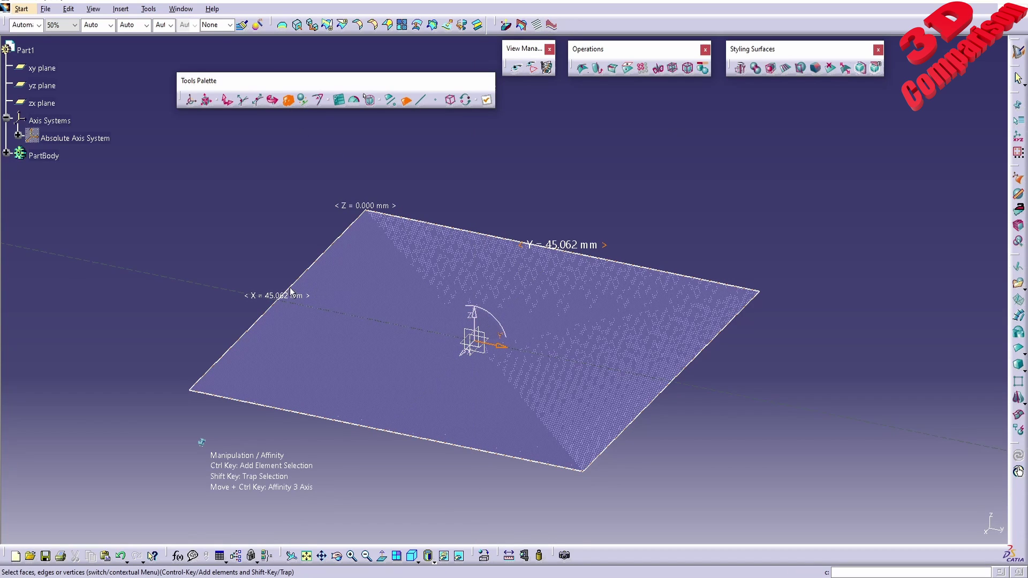
click(271, 297)
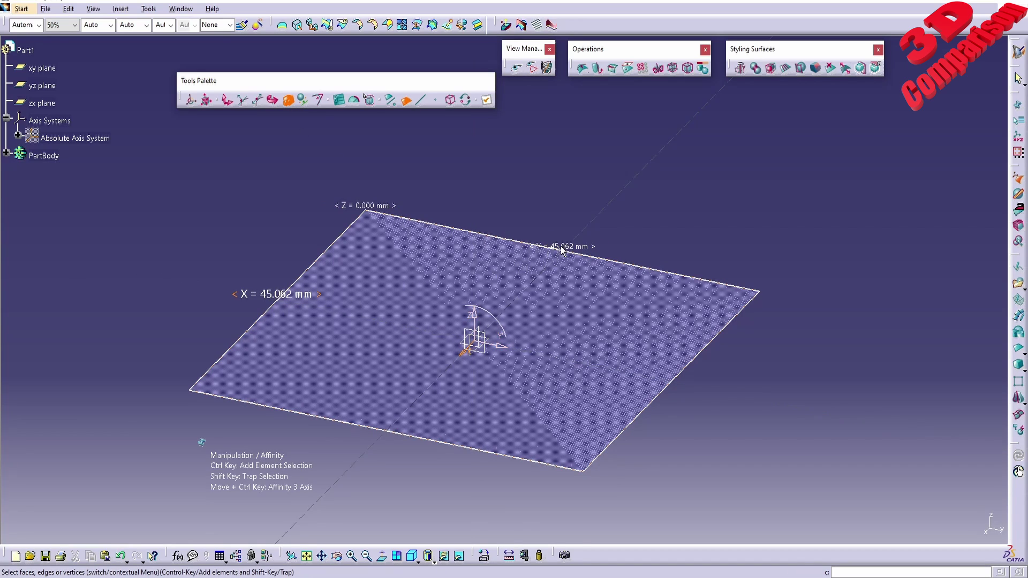
click(561, 250)
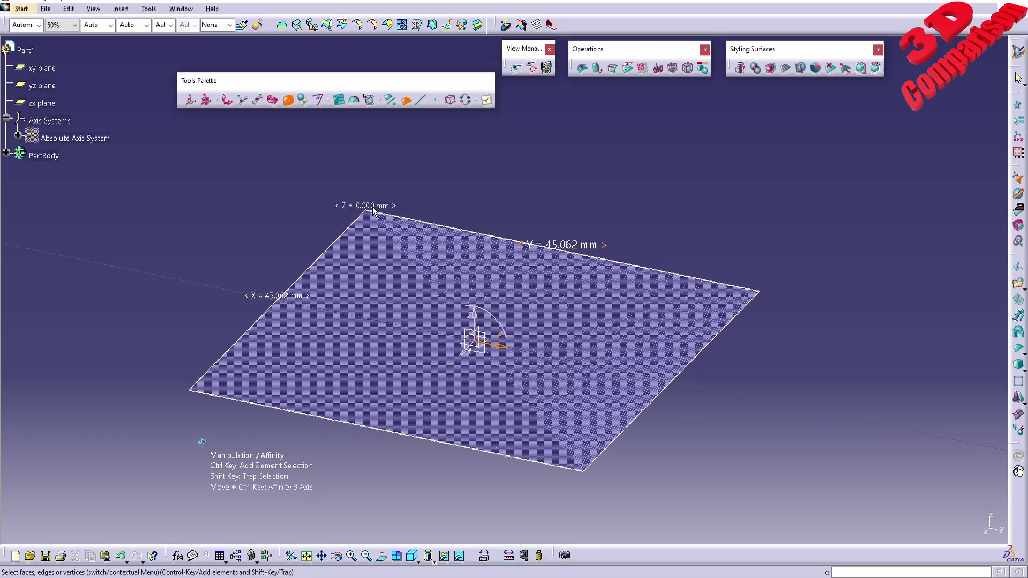
click(373, 209)
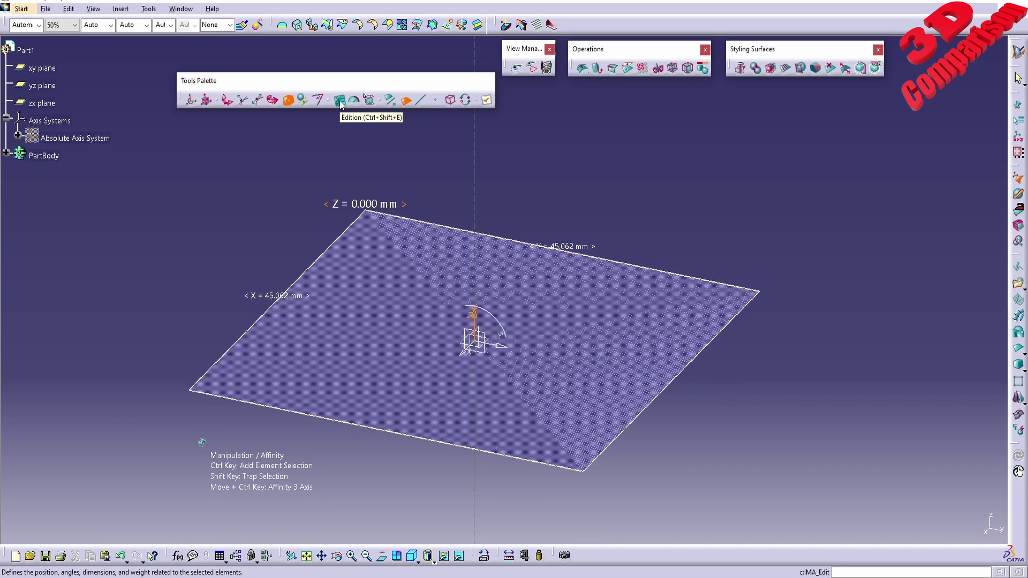
click(340, 100)
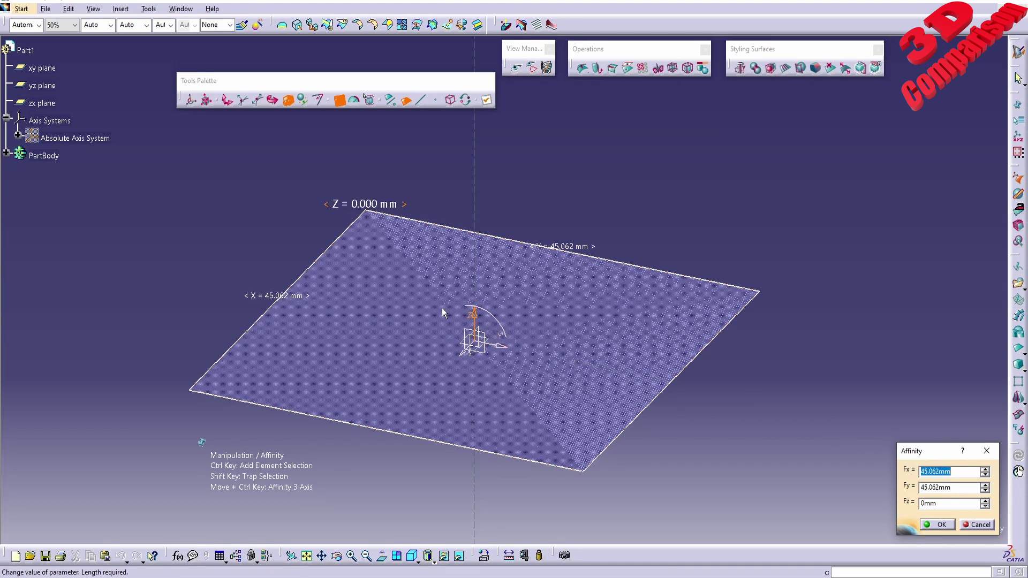
text(50)
double_click(957, 487)
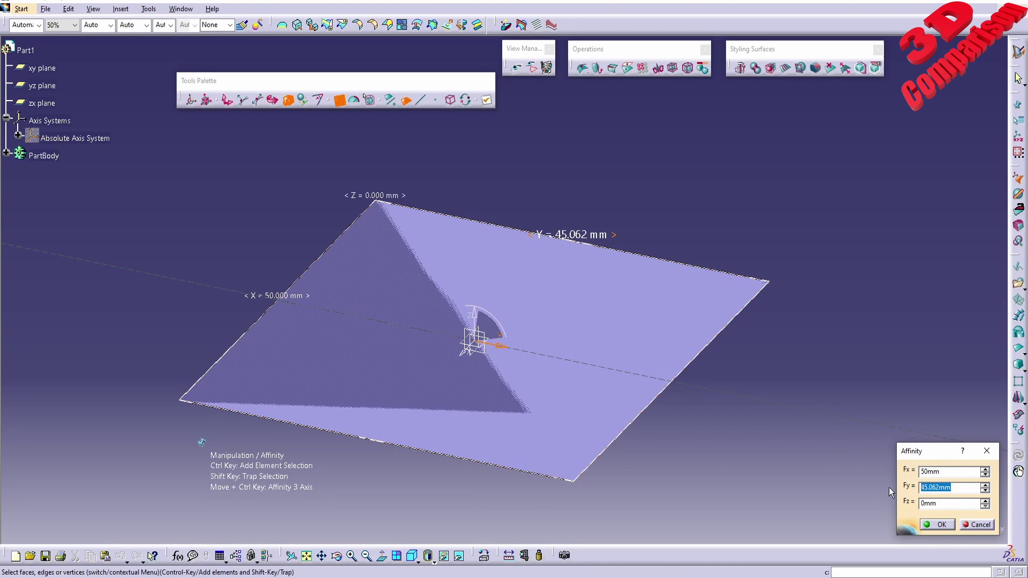
text(100)
click(928, 472)
scroll(627, 355, down, 3)
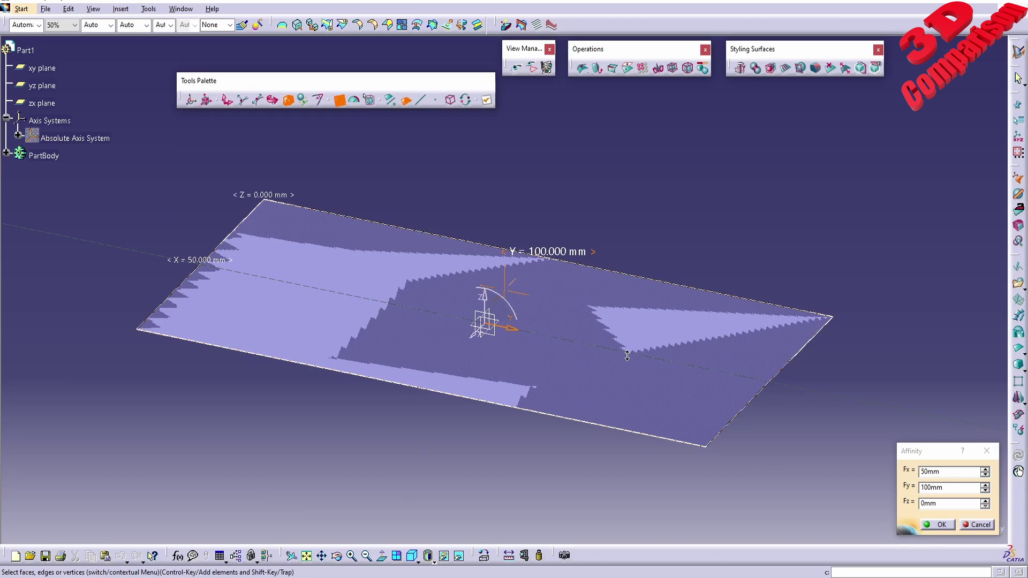
click(934, 525)
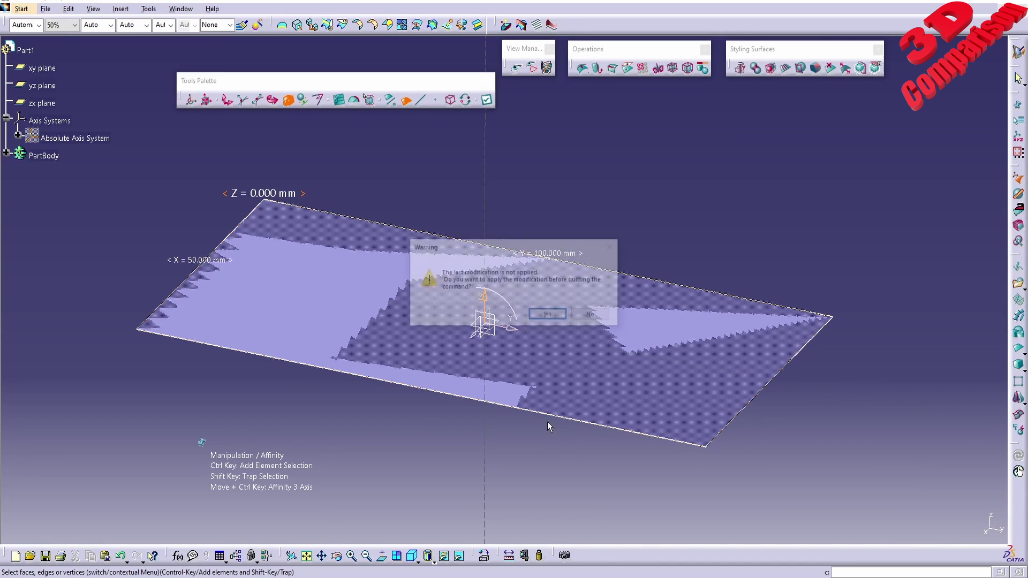
click(549, 315)
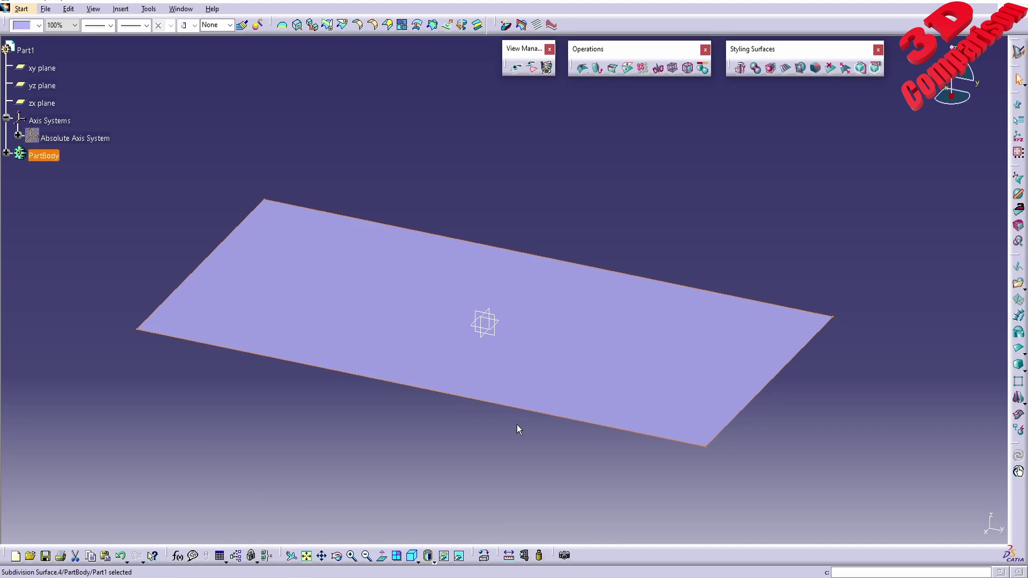
middle_drag(557, 437, 489, 413)
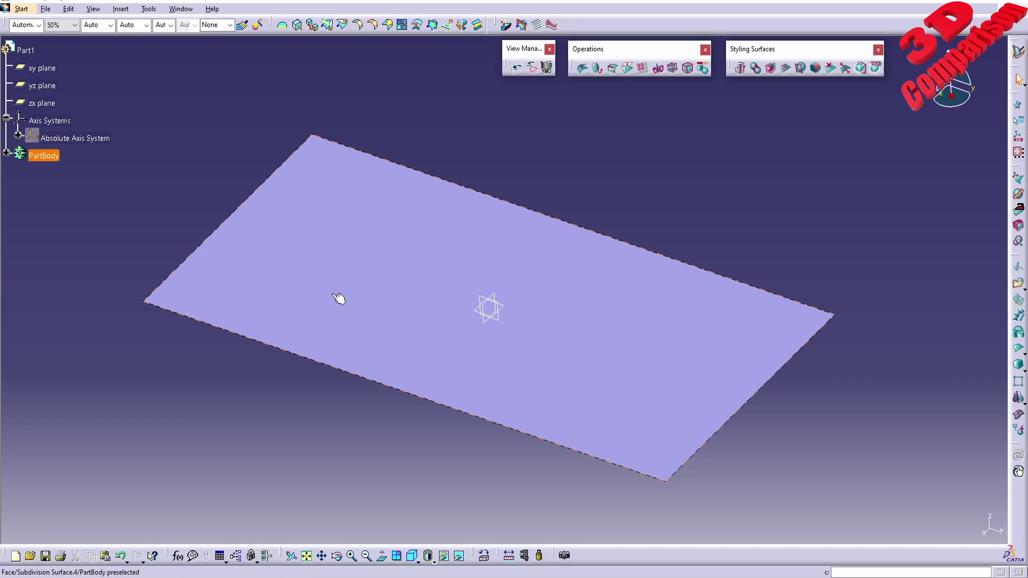
Start Face Cutting with 4 sections and show the plate shaded with edges.
click(783, 72)
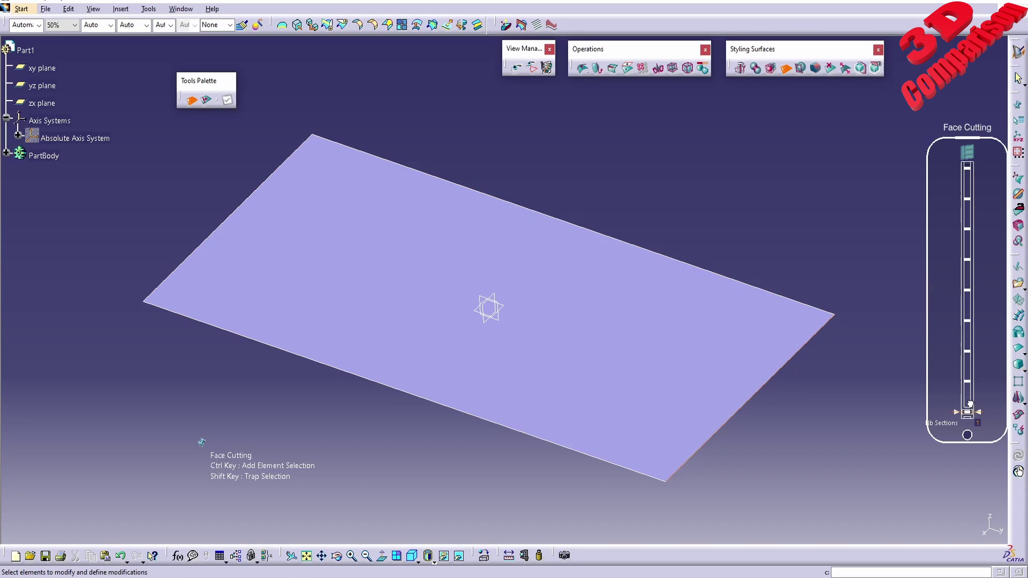
drag(956, 412, 956, 229)
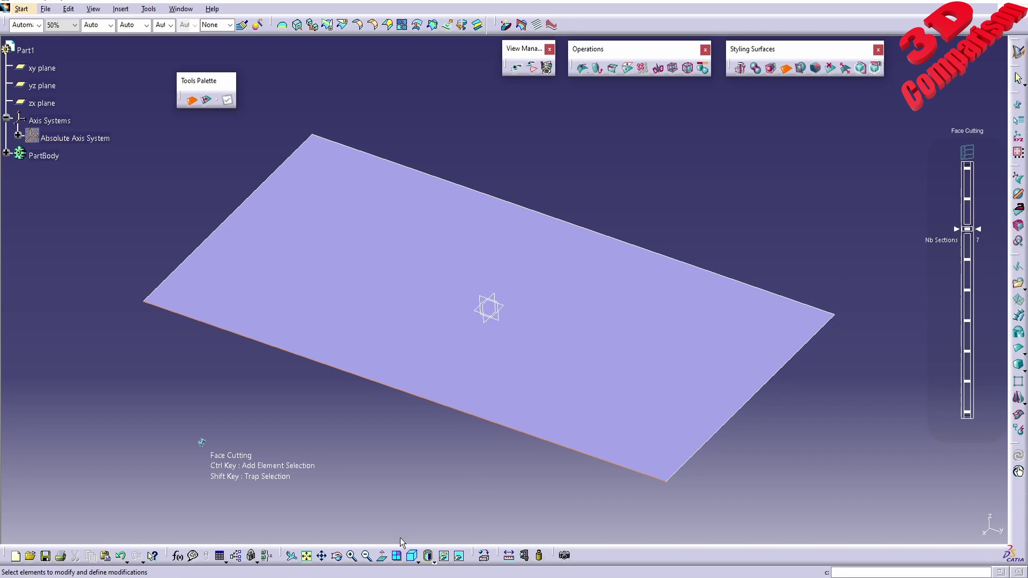
click(435, 547)
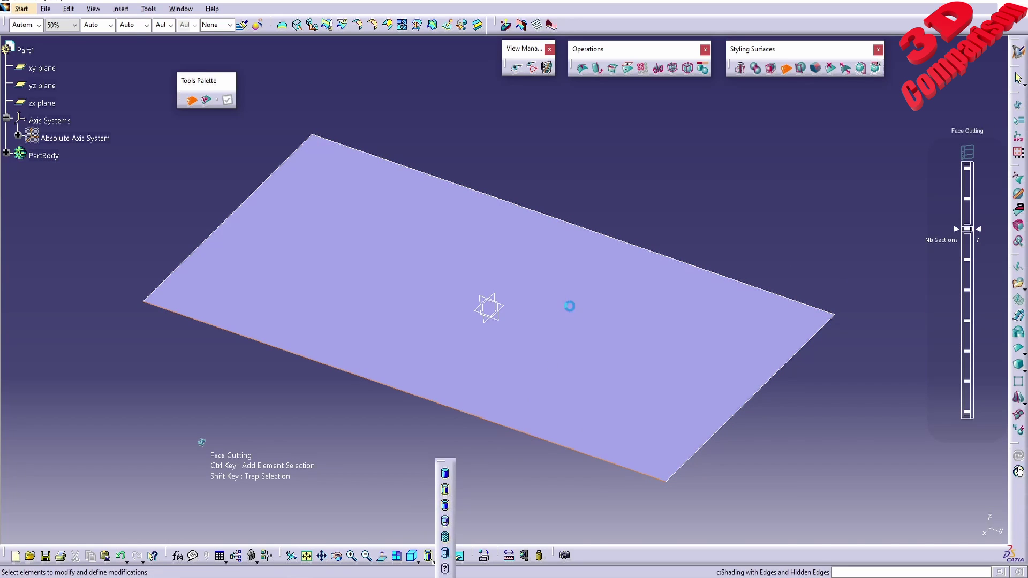
click(445, 482)
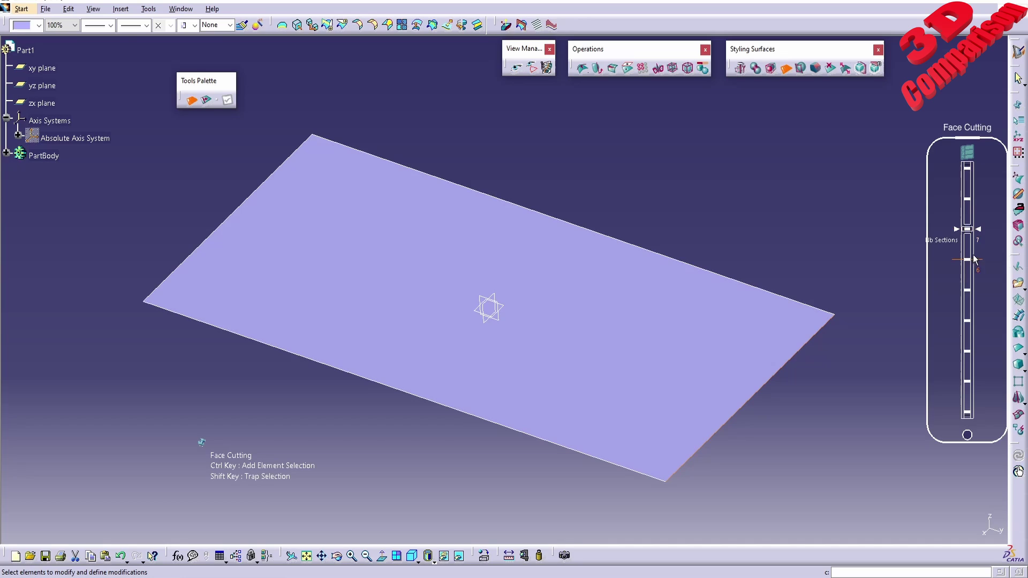
click(972, 320)
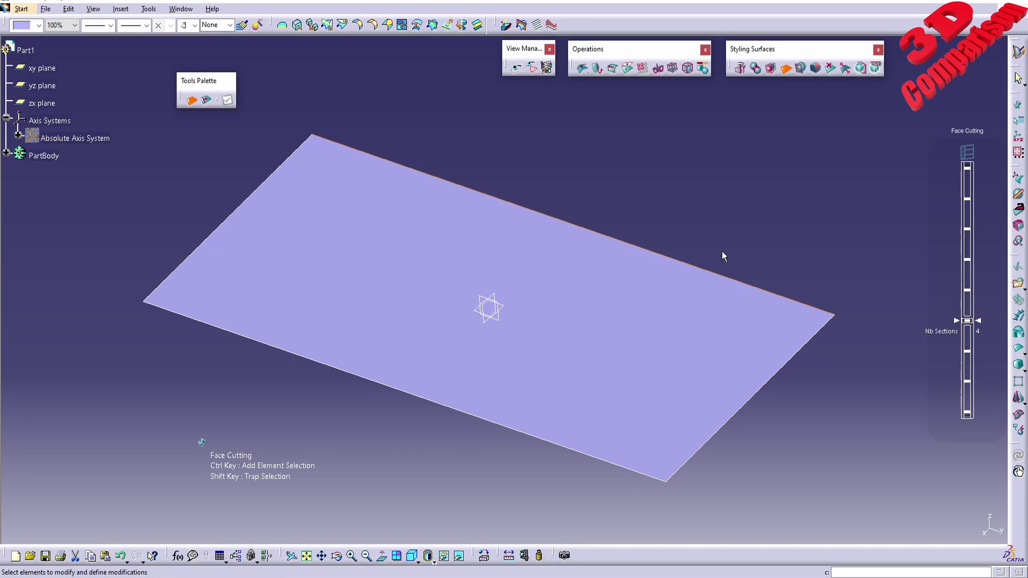
Apply four cuts along each plate direction, producing a 5 × 5 face grid.
click(581, 234)
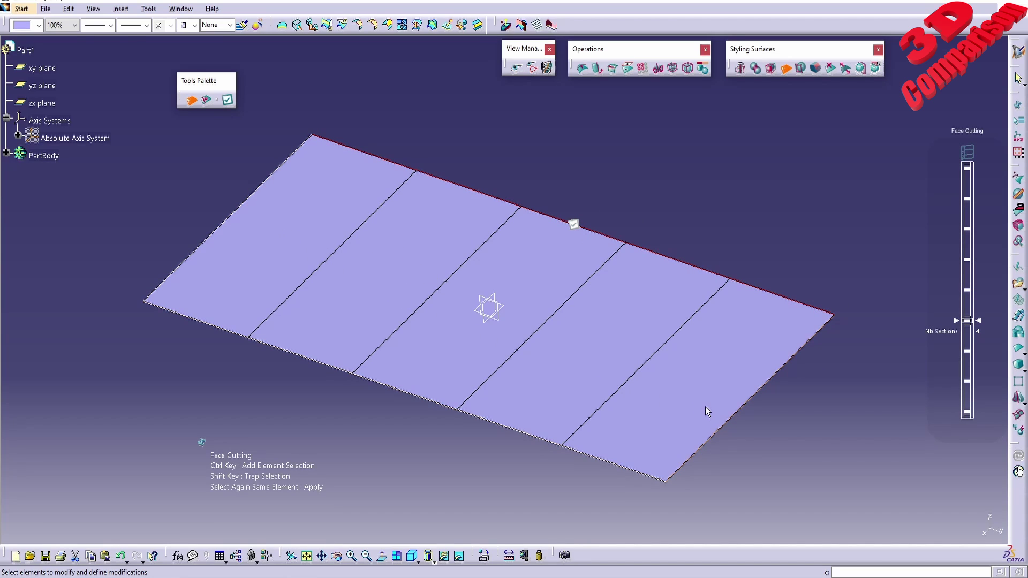
click(574, 225)
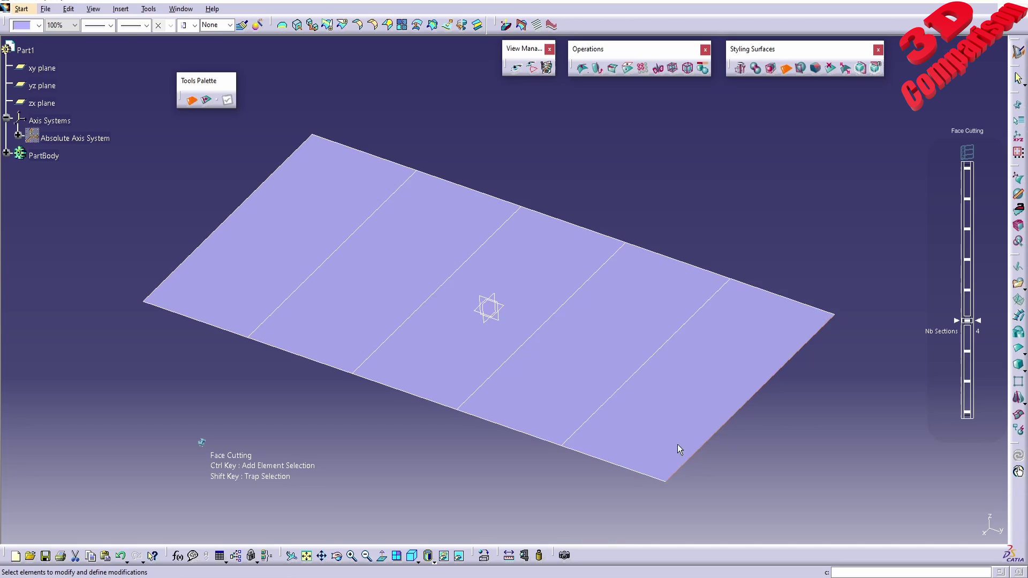
click(696, 453)
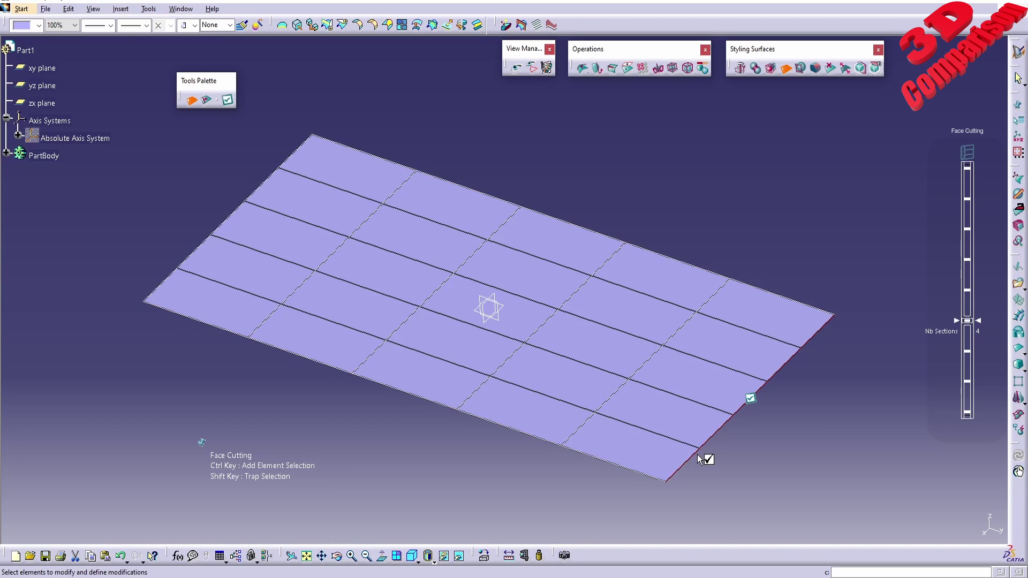
click(750, 399)
click(787, 70)
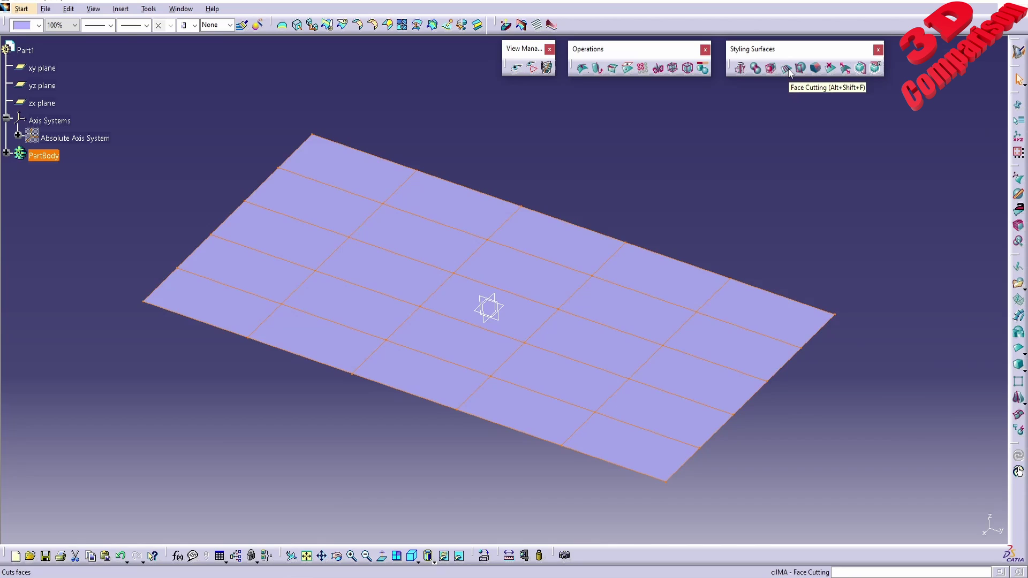
click(669, 166)
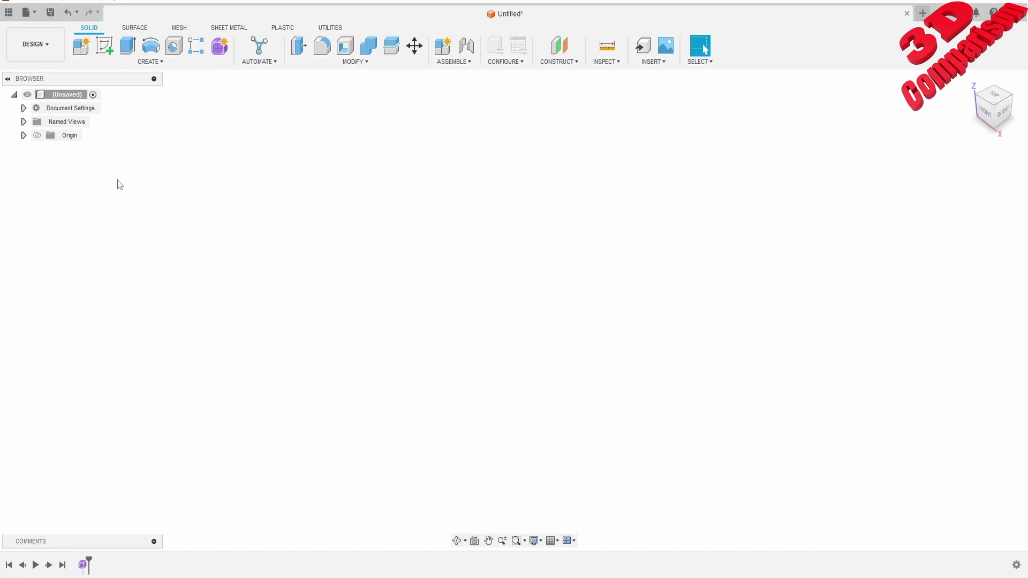
Start a Fusion Form plane on the XY plane centred at the origin, 100 mm by 50.
click(219, 46)
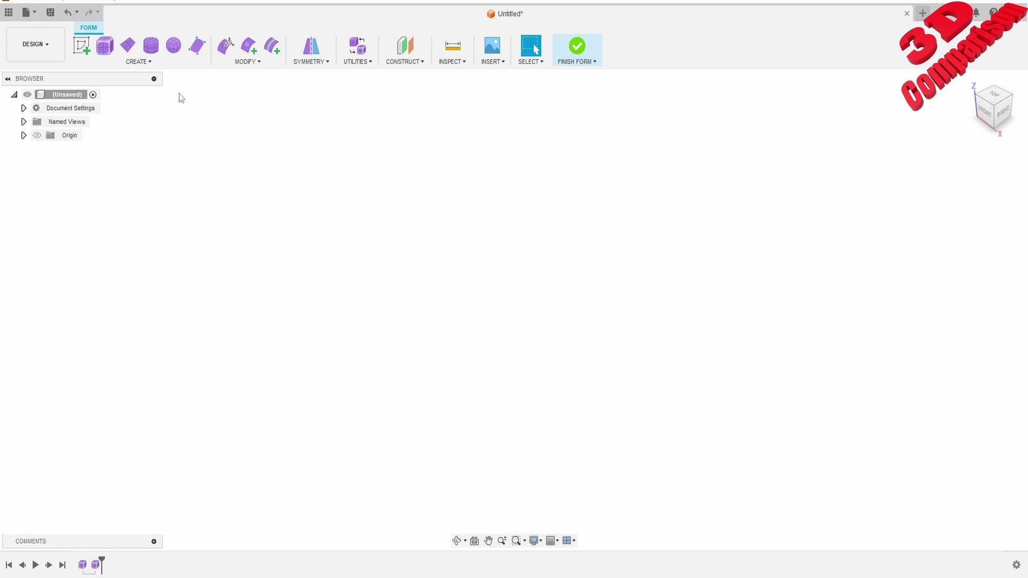
click(128, 45)
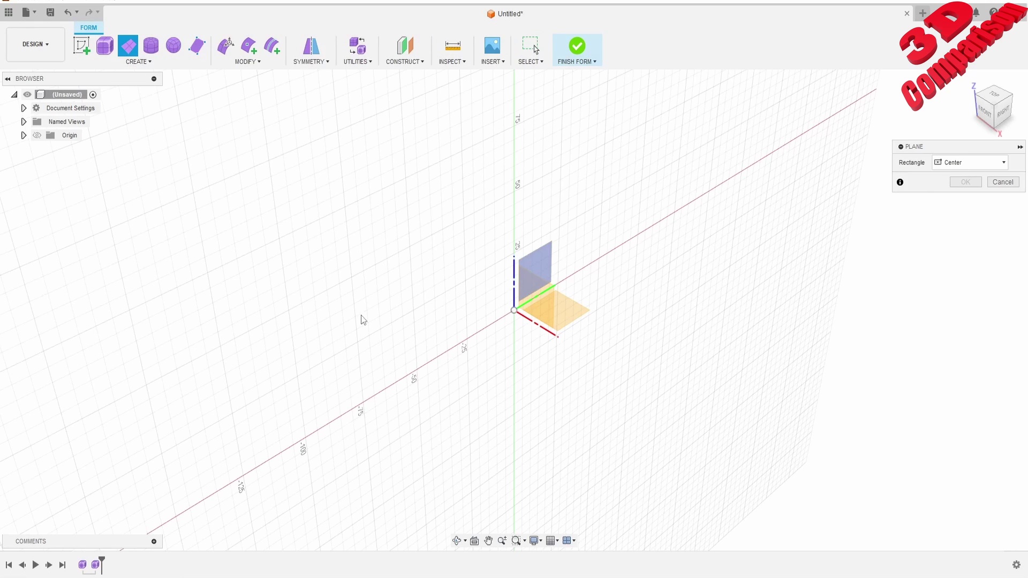
click(572, 319)
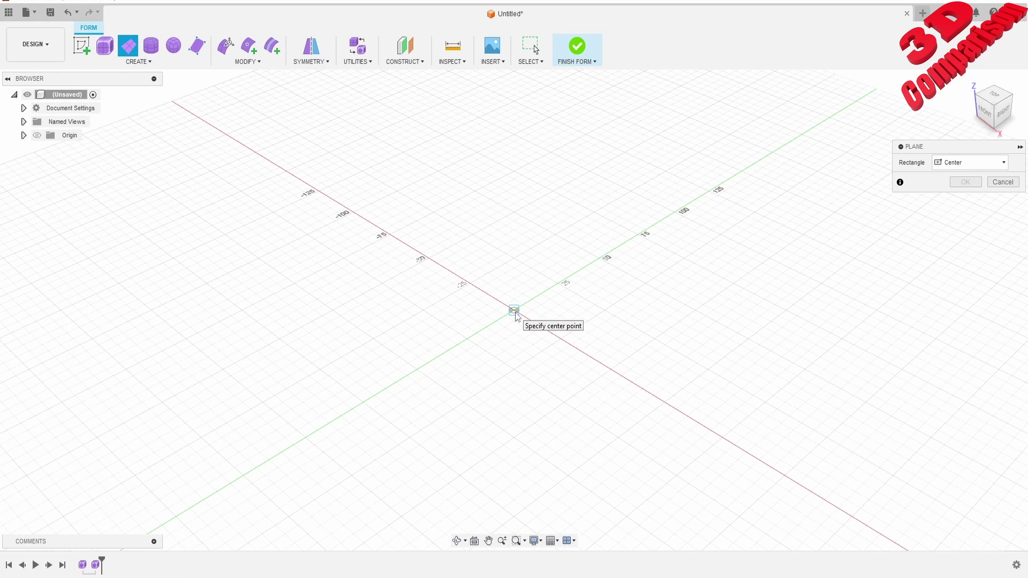
click(514, 312)
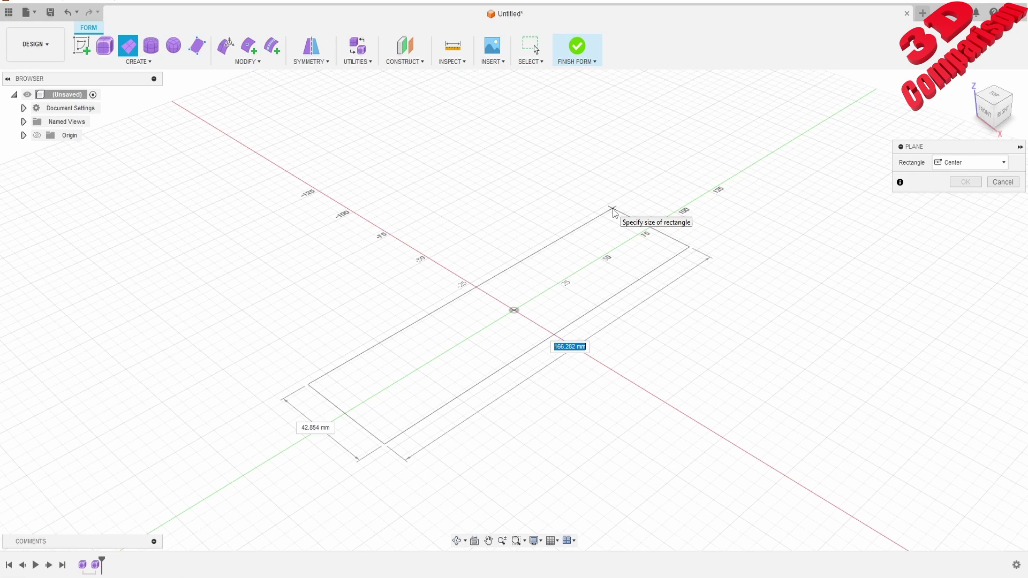
text(100)
key(Tab)
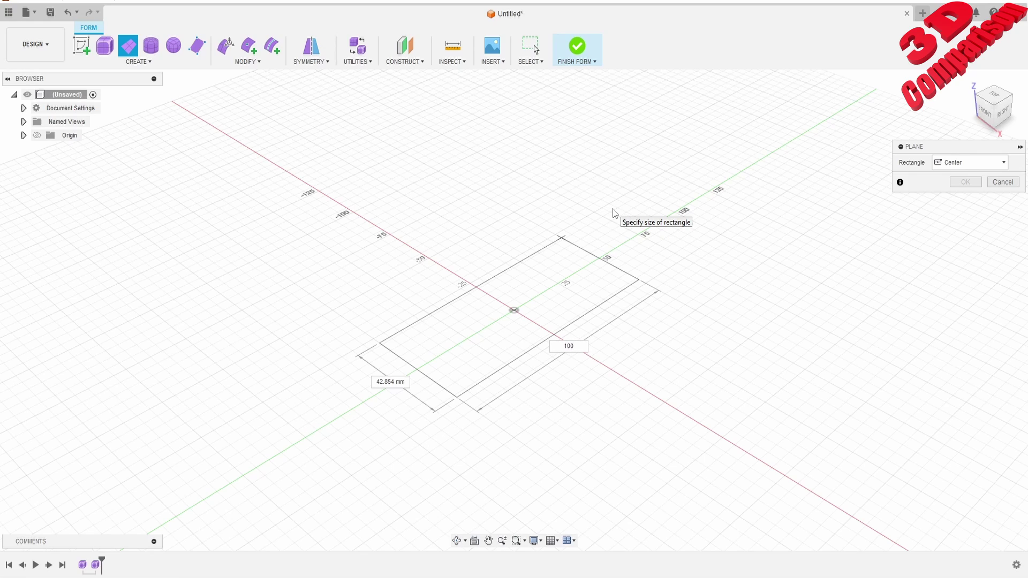
text(50)
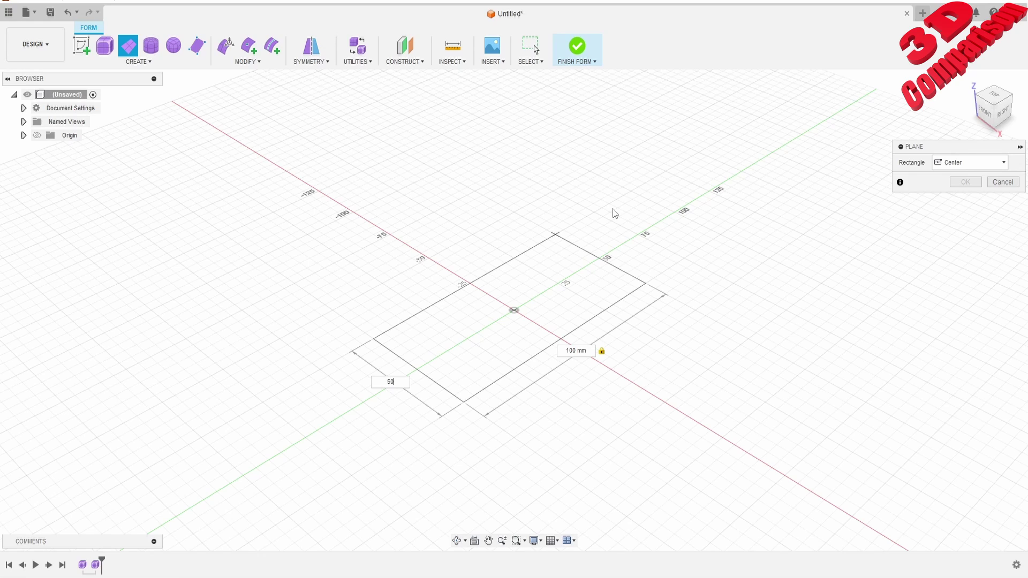
Set the plane's length to 50 with 4 length faces and 4 width faces.
key(Return)
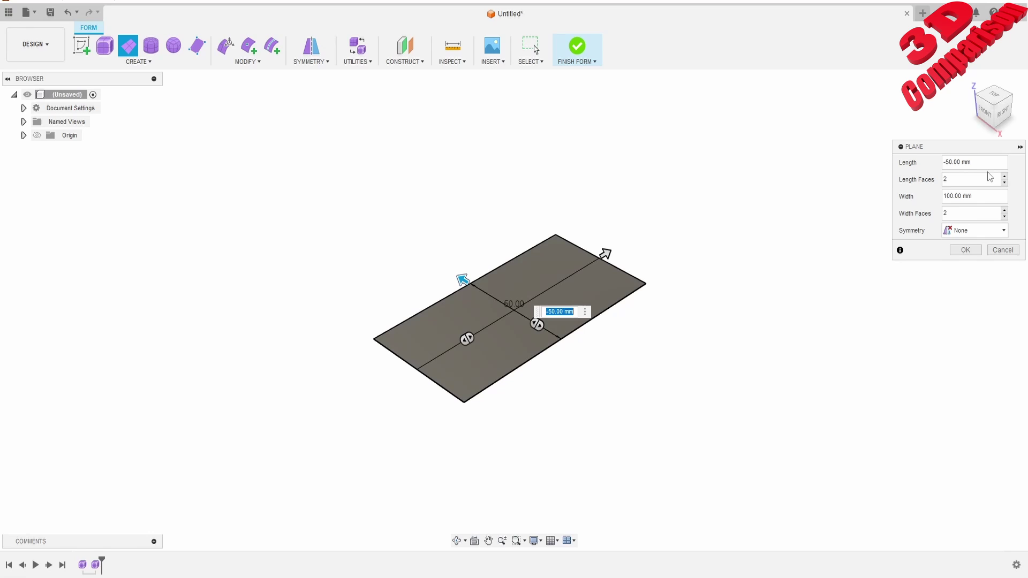
click(947, 163)
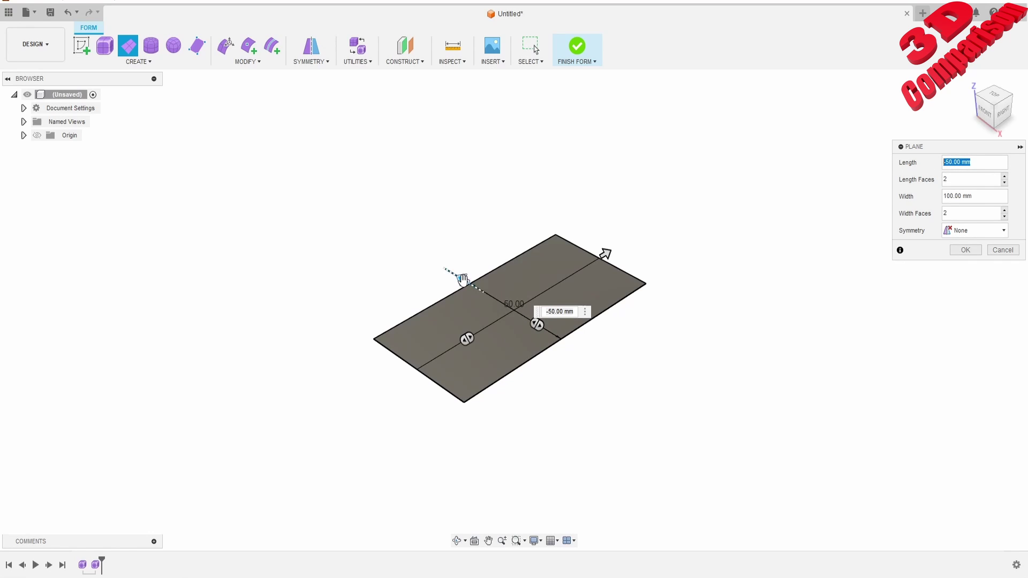
text(50)
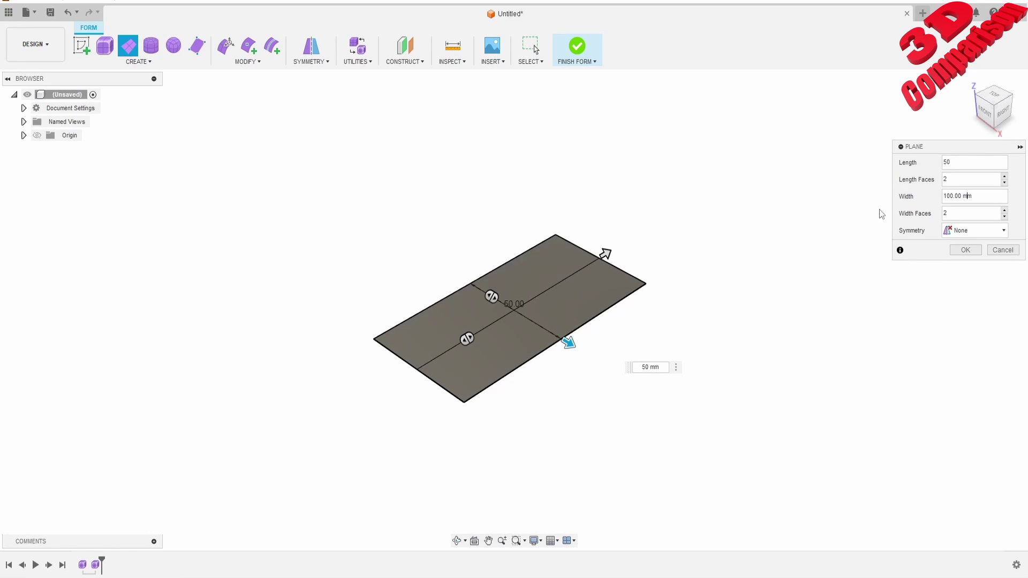
double_click(969, 180)
text(4)
double_click(950, 213)
text(4)
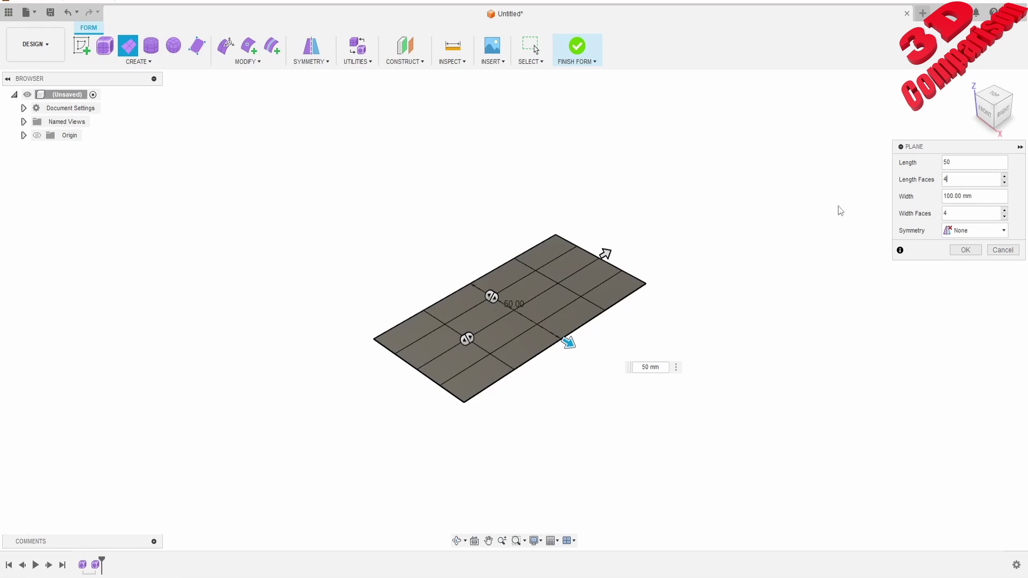
Give the plane Mirror symmetry along its length.
middle_drag(611, 320, 557, 317)
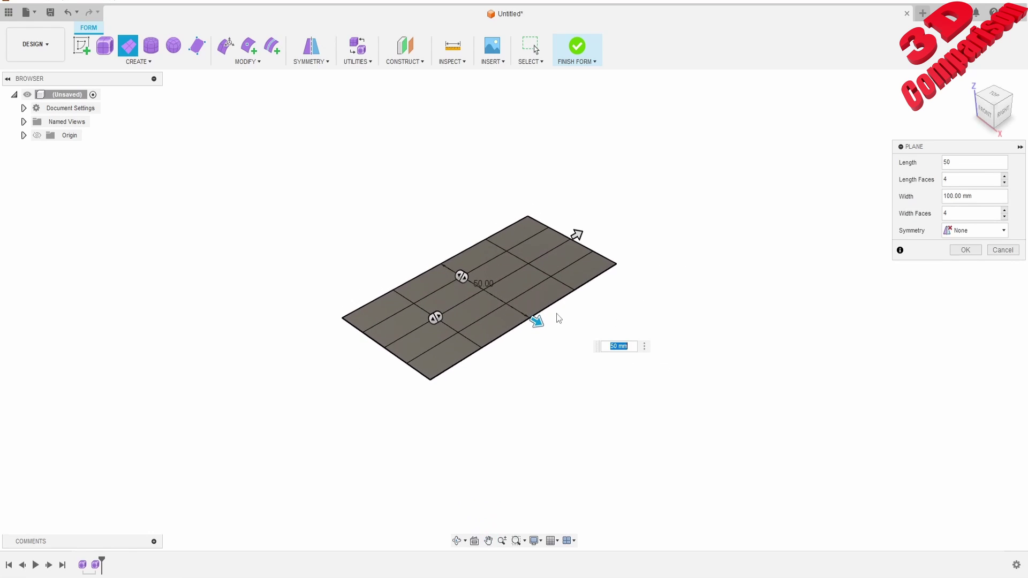
scroll(491, 284, up, 4)
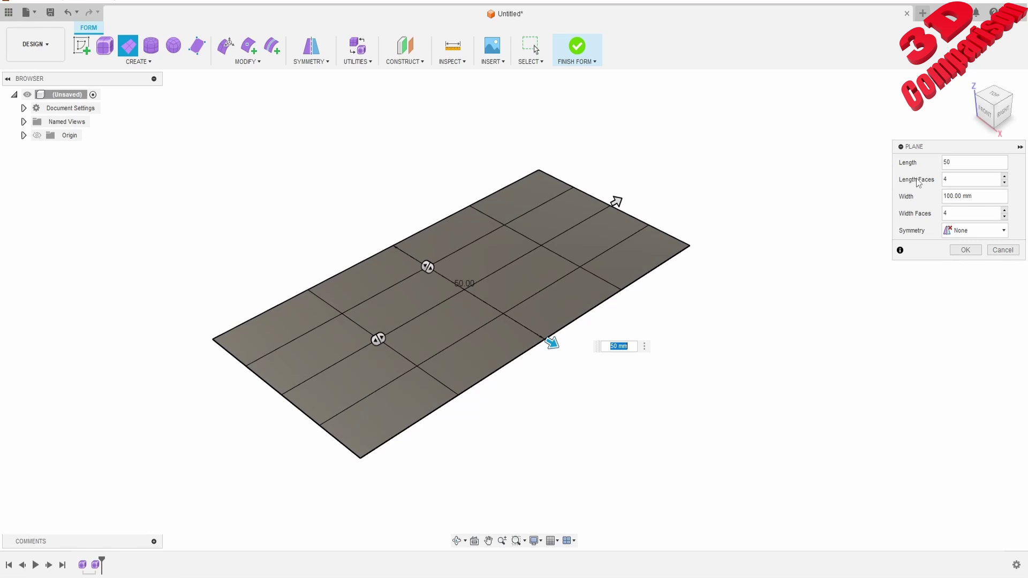
click(981, 232)
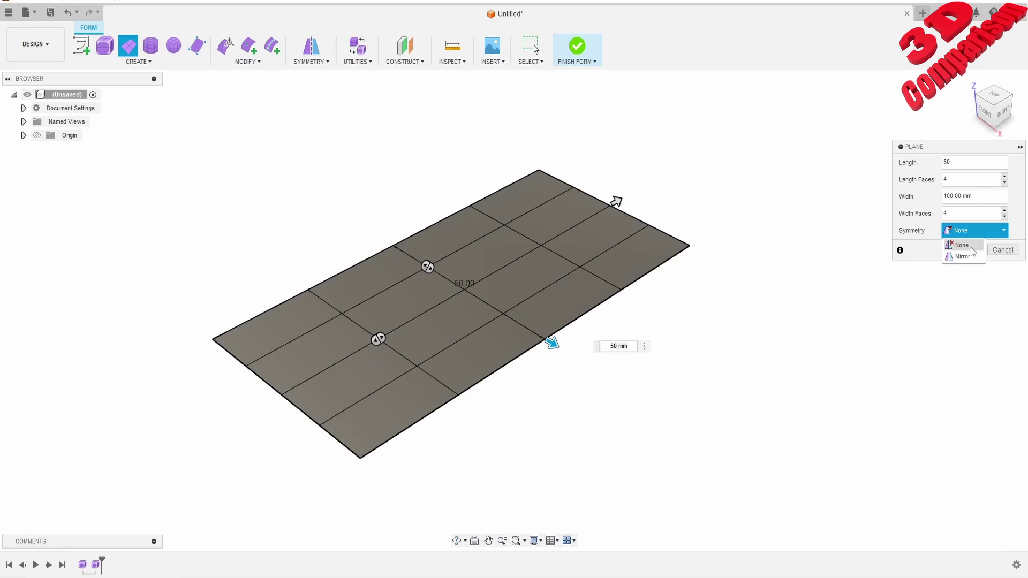
click(967, 245)
click(957, 247)
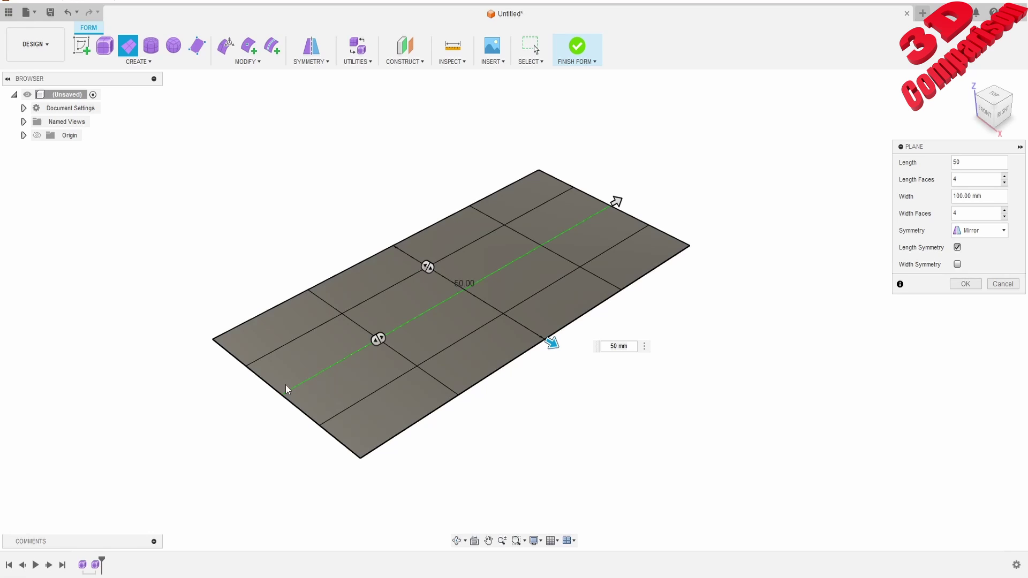
Create the 4×4 plane and drag a near-side edge upward with Edit Form.
click(973, 283)
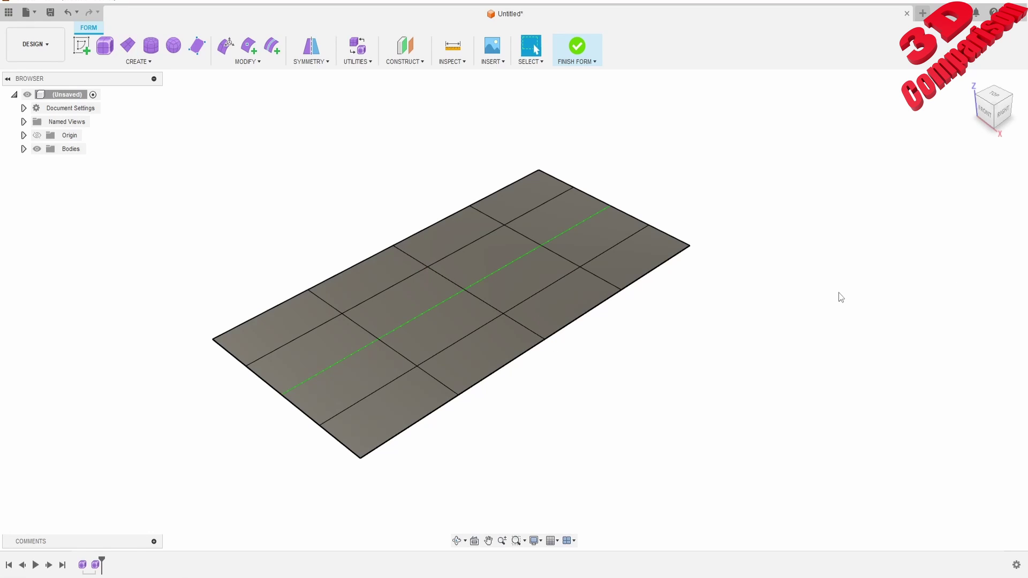
click(225, 46)
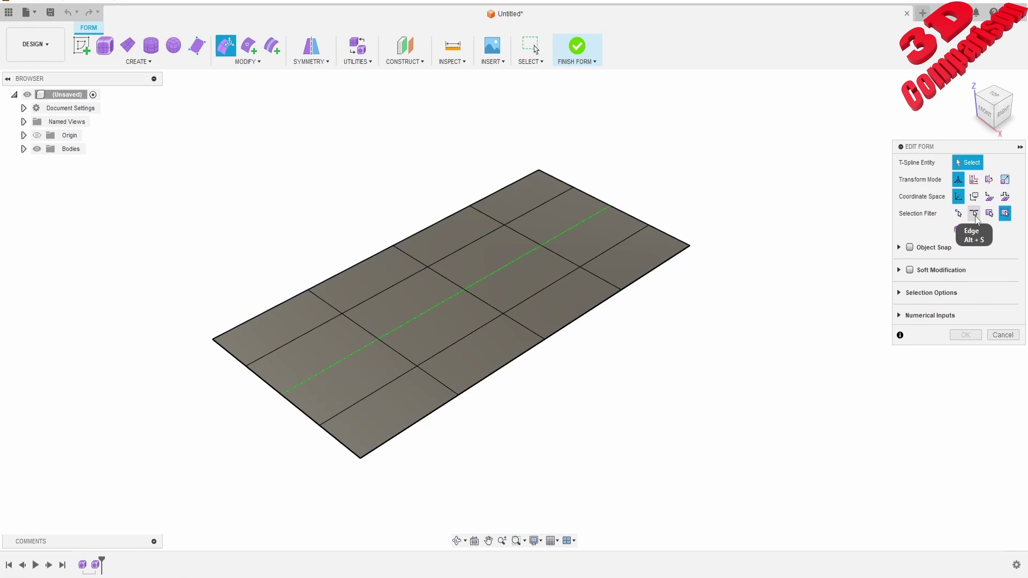
click(974, 213)
click(595, 312)
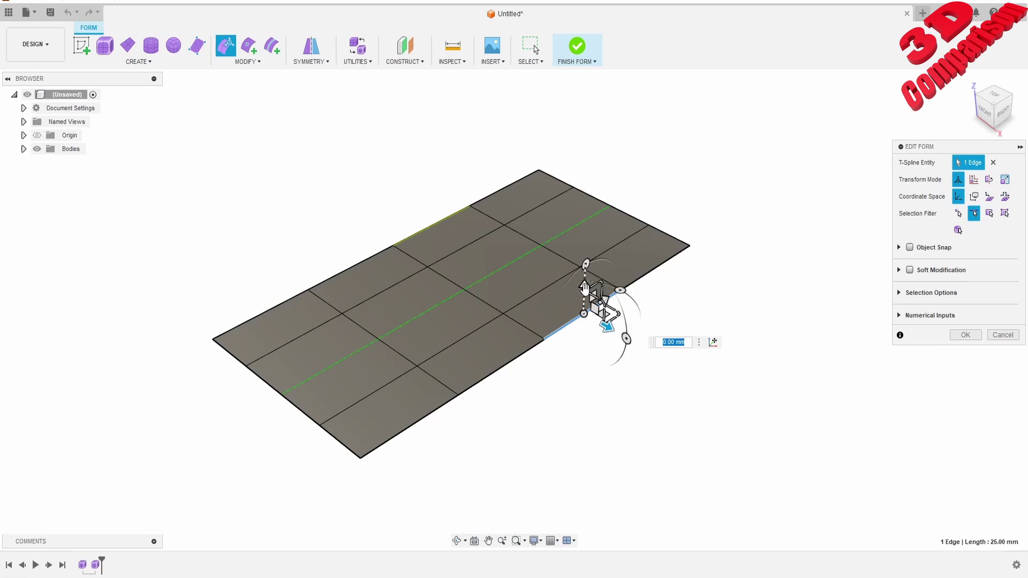
mouse_move(592, 279)
mouse_down()
mouse_move(588, 234)
mouse_move(587, 303)
mouse_move(590, 223)
mouse_move(571, 338)
mouse_move(585, 268)
mouse_move(584, 284)
mouse_up()
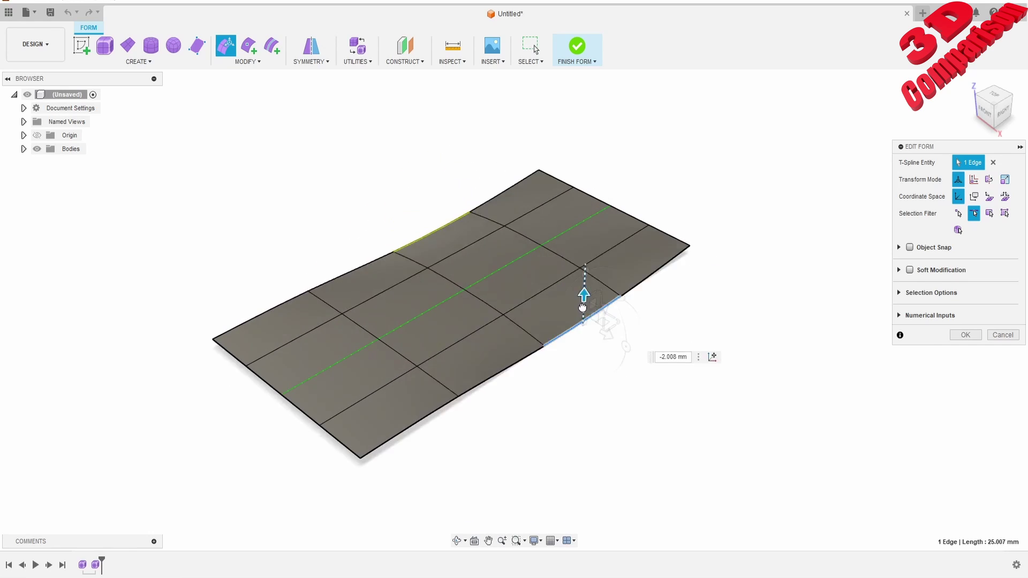
Cancel the edge edit and clear the mirror symmetry from the plane.
click(998, 339)
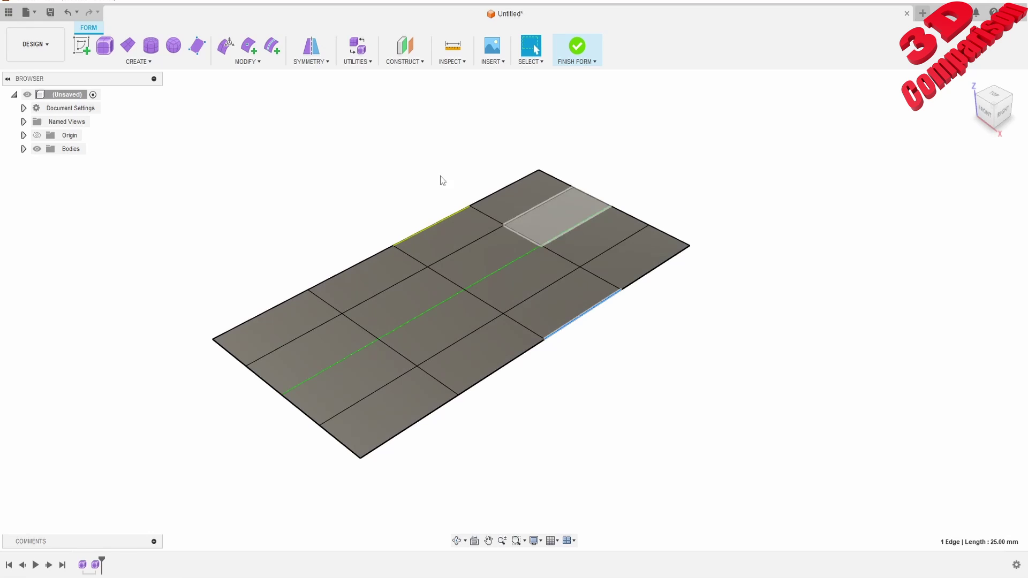
click(324, 63)
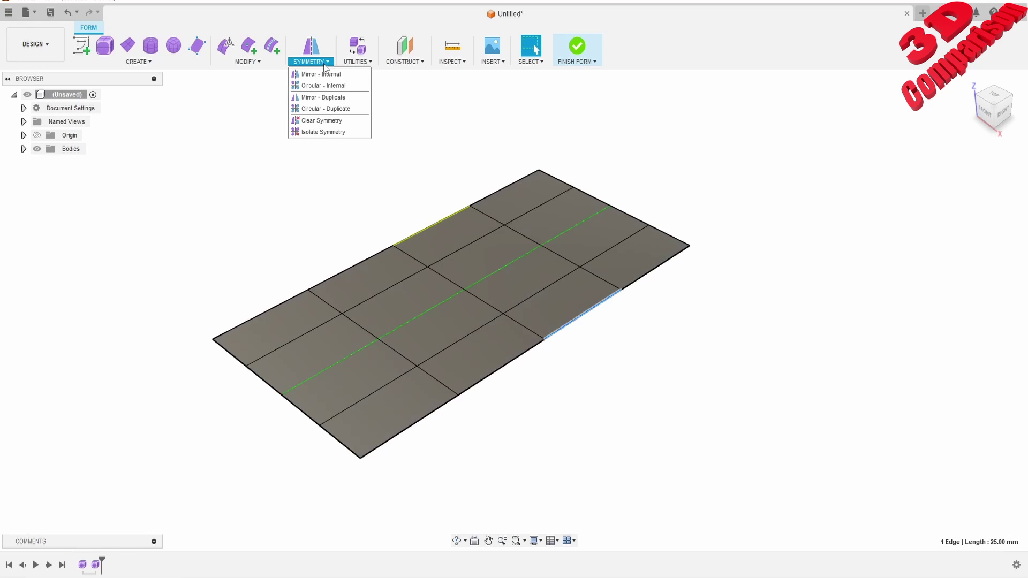
click(328, 122)
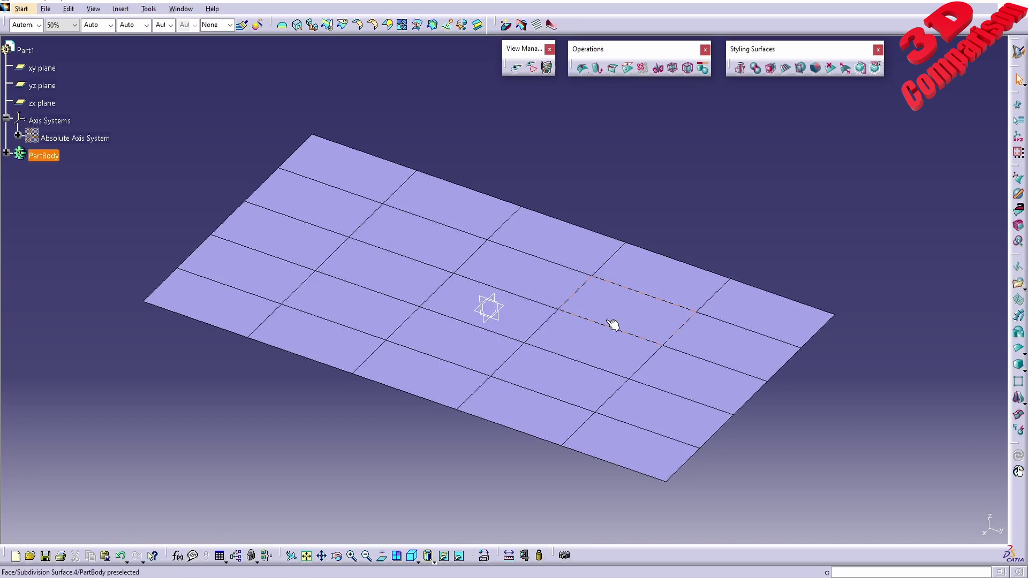
middle_drag(615, 323, 657, 320)
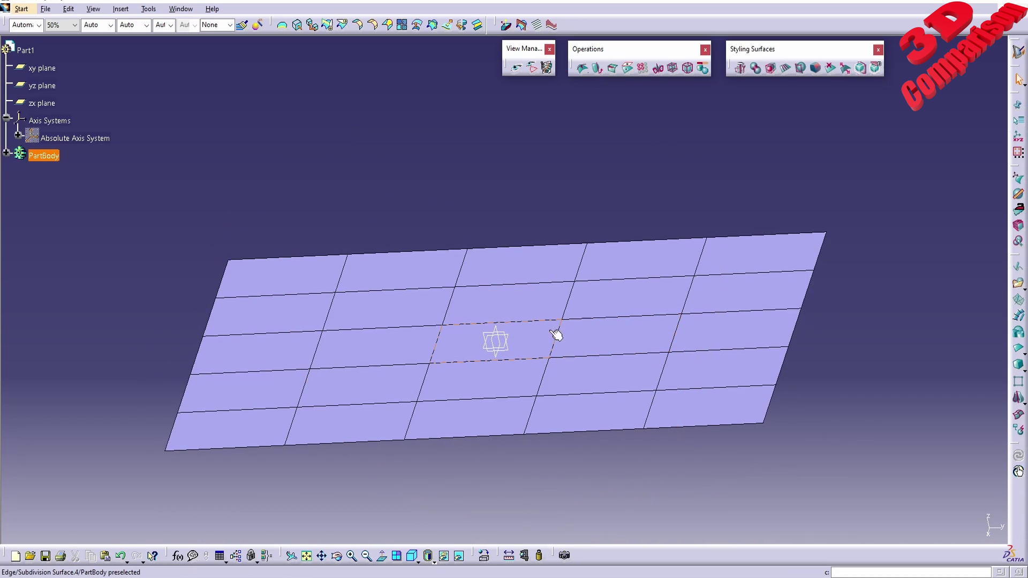
mouse_move(364, 356)
middle_down()
mouse_move(362, 333)
mouse_move(440, 342)
mouse_move(506, 334)
mouse_move(549, 372)
middle_up()
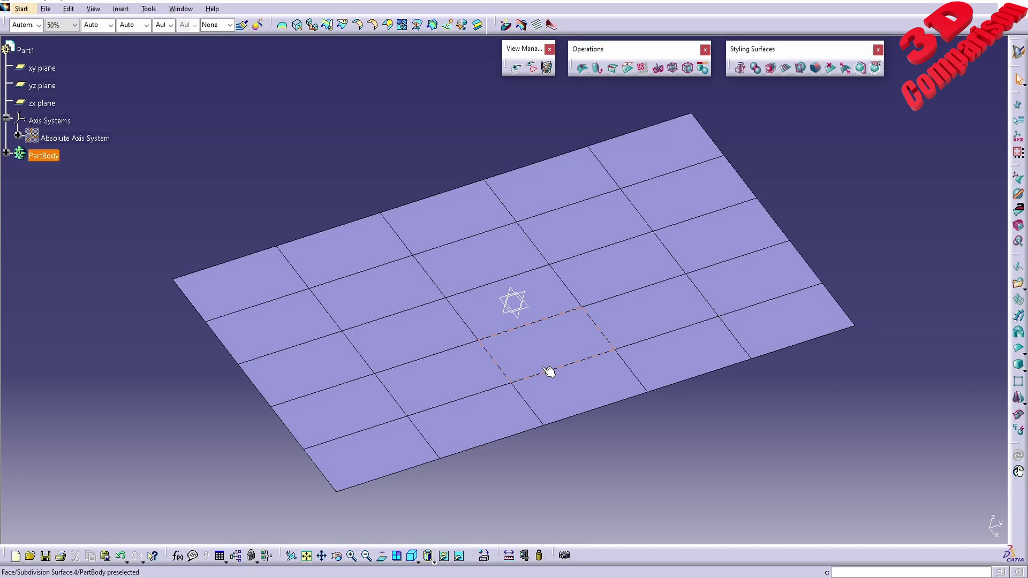
middle_drag(580, 381, 382, 349)
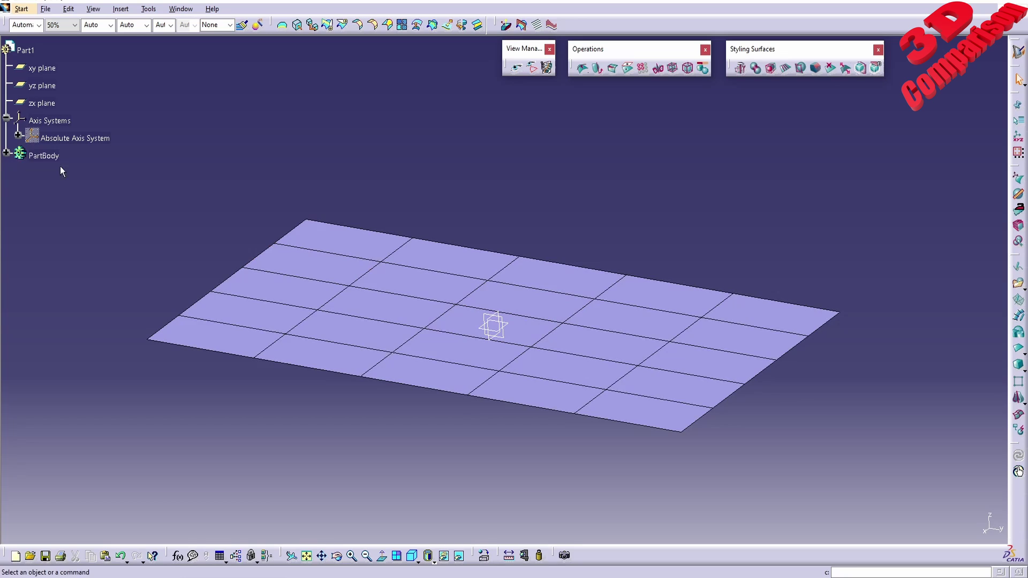
Hide Subdivision Surface.4 and create a new subdivision cube at the origin on the yz plane.
click(6, 153)
click(35, 170)
right_click(82, 173)
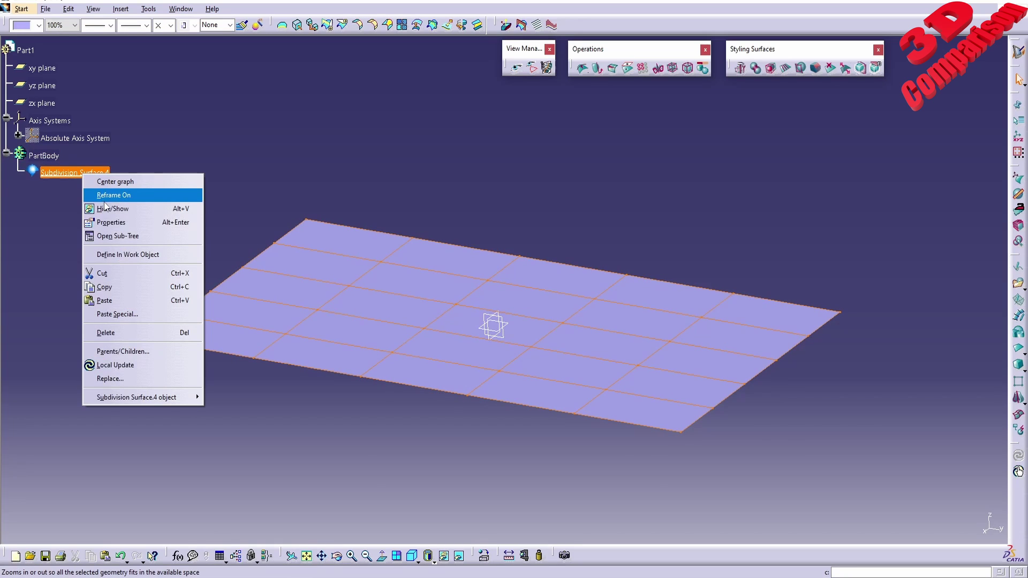
click(107, 209)
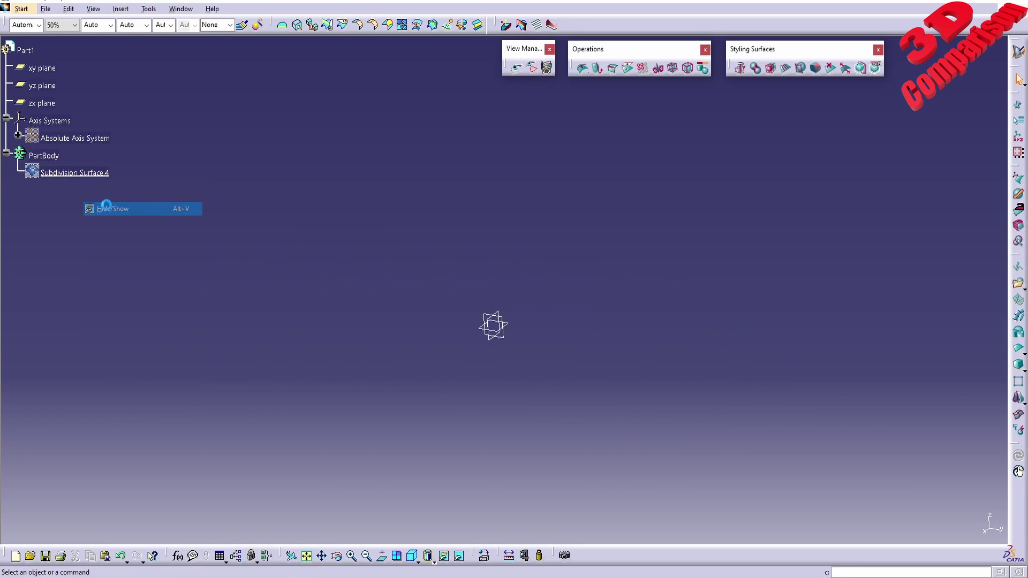
click(506, 321)
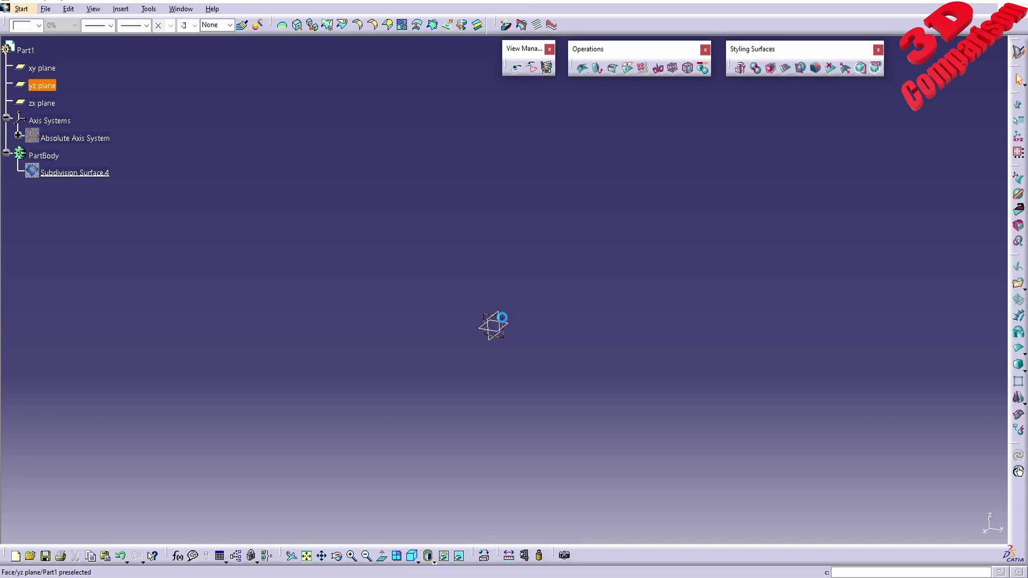
click(1018, 367)
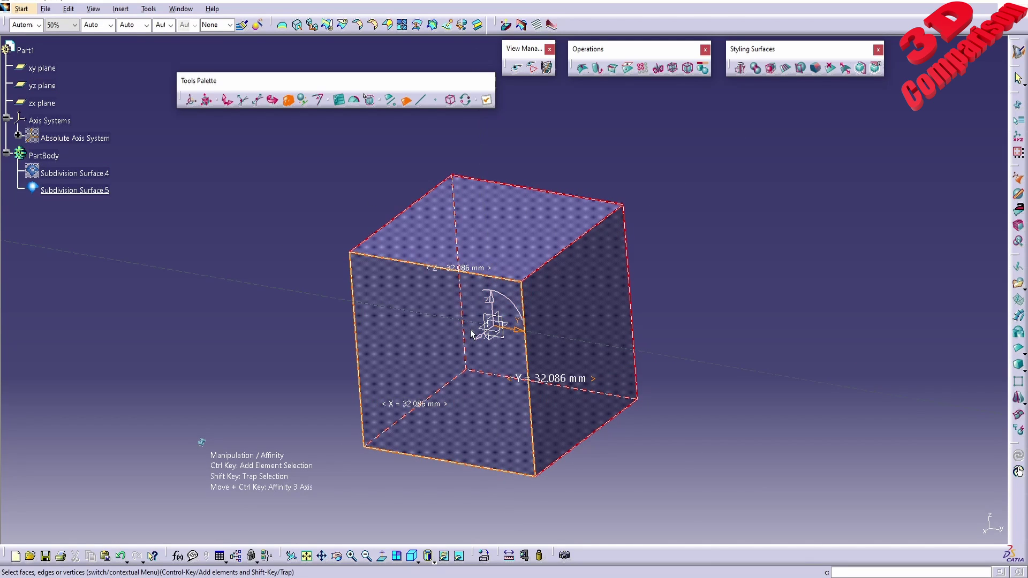
Scale the cube by affinity to 50 mm in X, Y and Z, then exit shape editing.
click(407, 236)
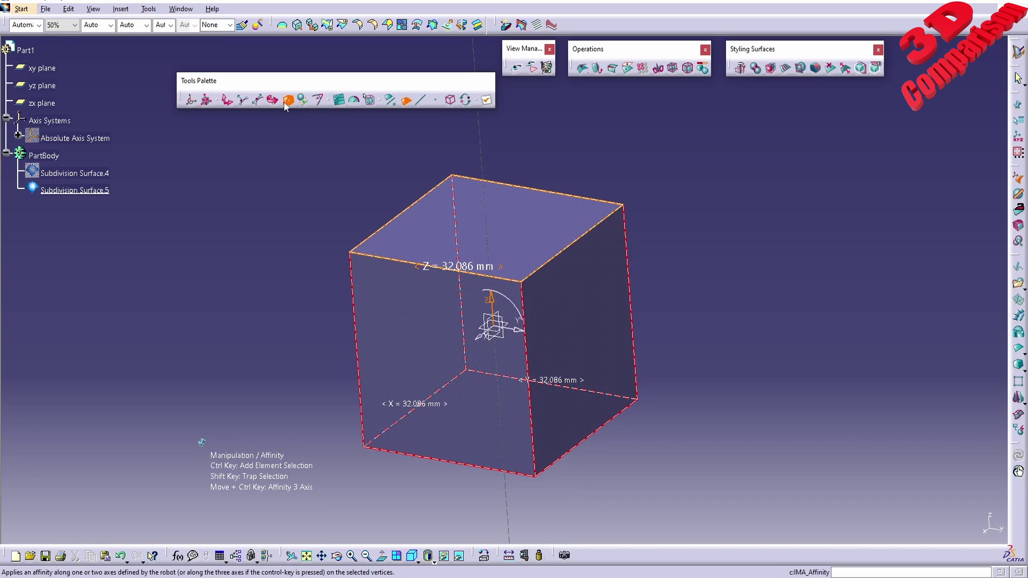
click(340, 101)
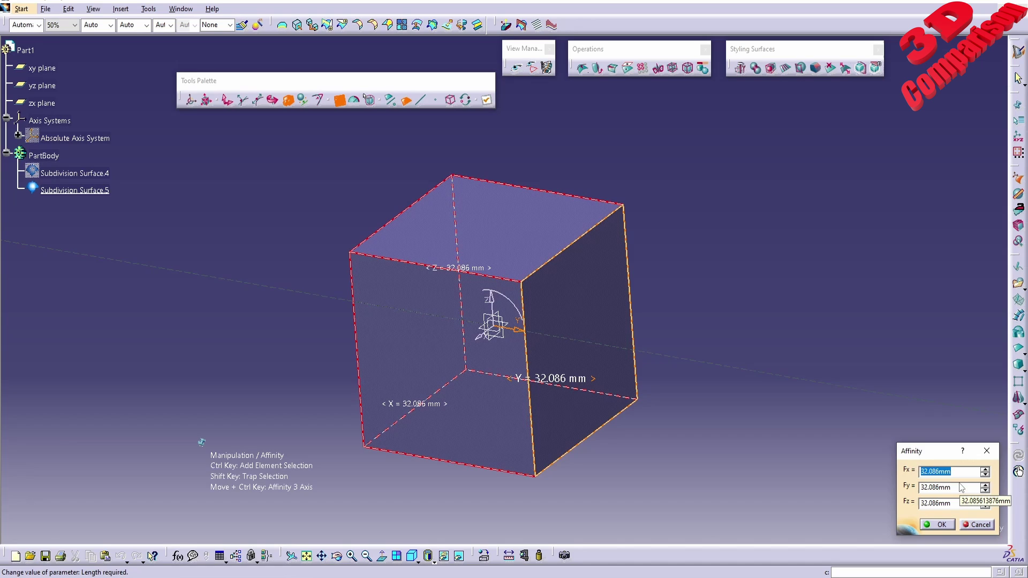
text(50)
key(Tab)
text(50)
click(960, 501)
triple_click(960, 502)
text(50)
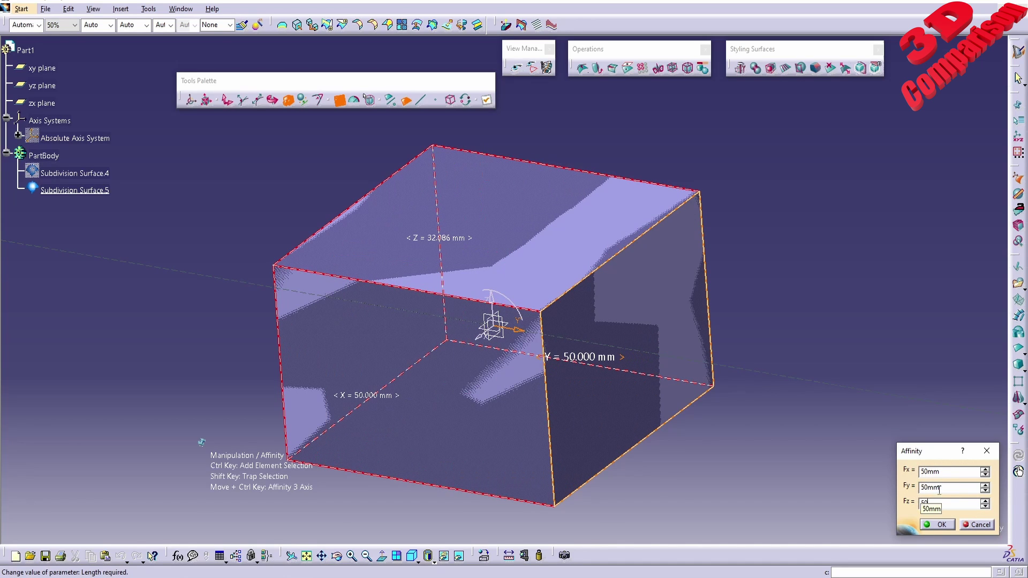
key(Tab)
mouse_move(649, 375)
middle_down()
mouse_move(658, 341)
mouse_move(659, 370)
middle_up()
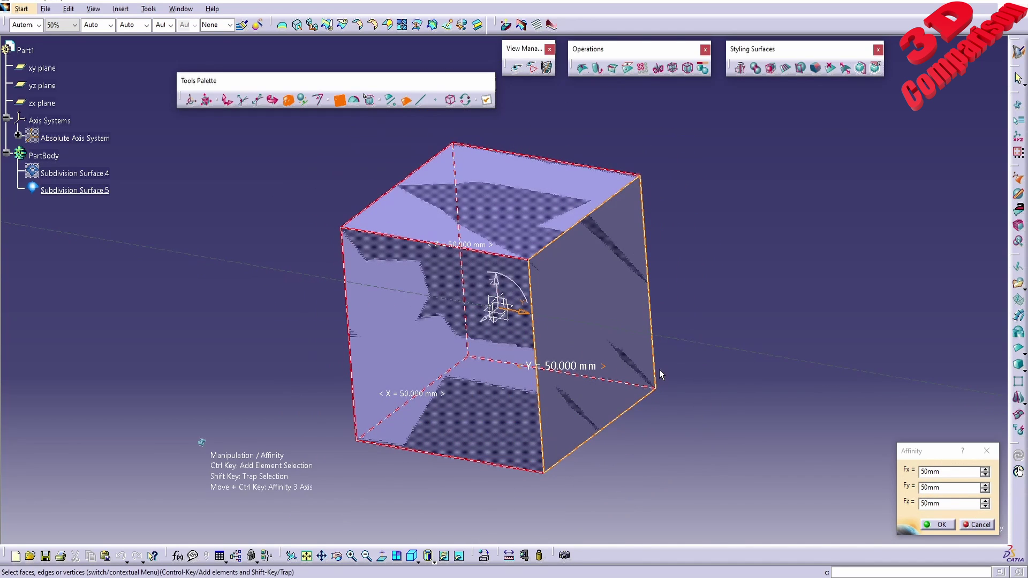
click(946, 526)
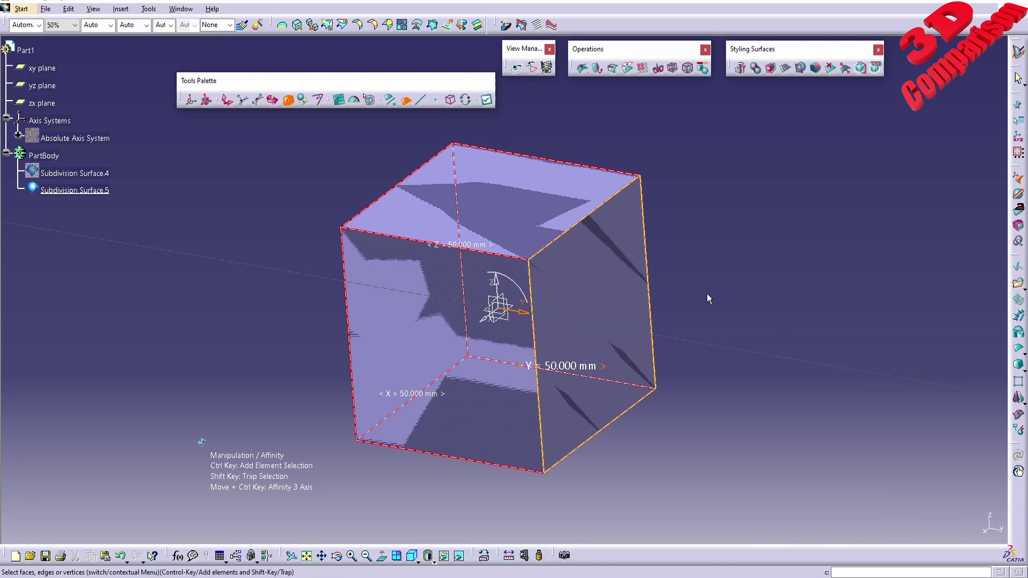
click(561, 319)
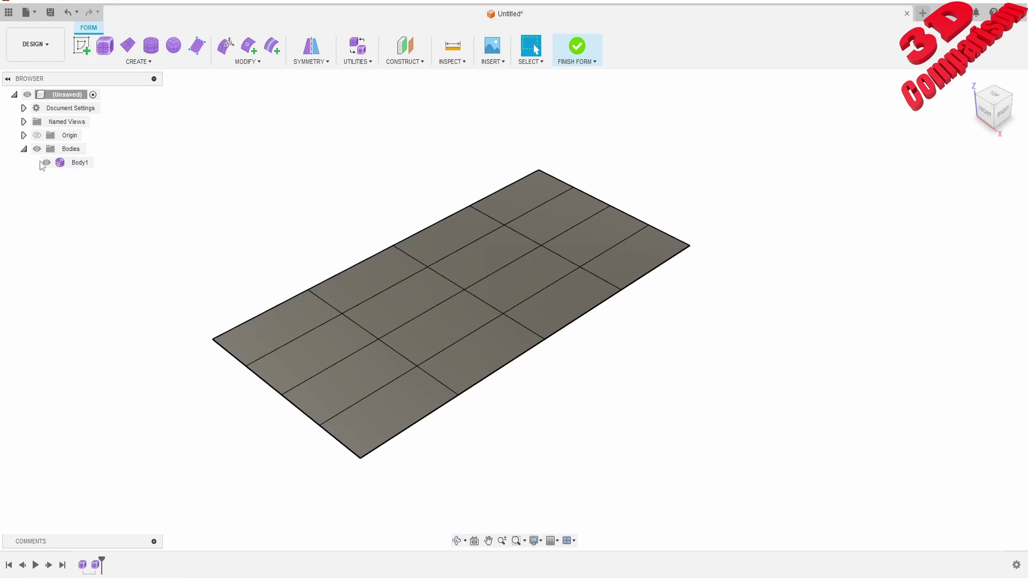
Hide Body1 and begin a form Box on the ground plane centred on the origin.
click(47, 162)
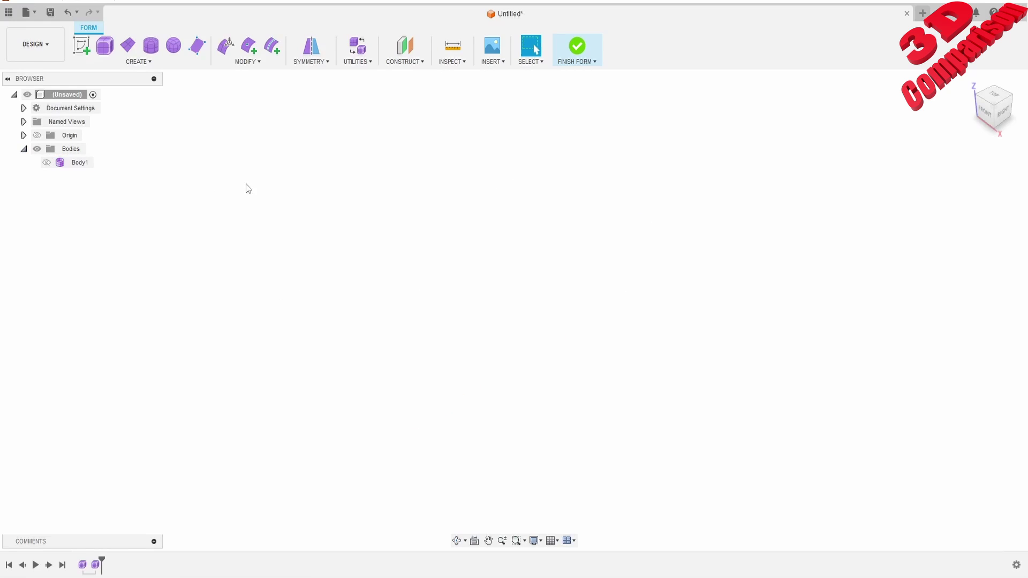
click(106, 47)
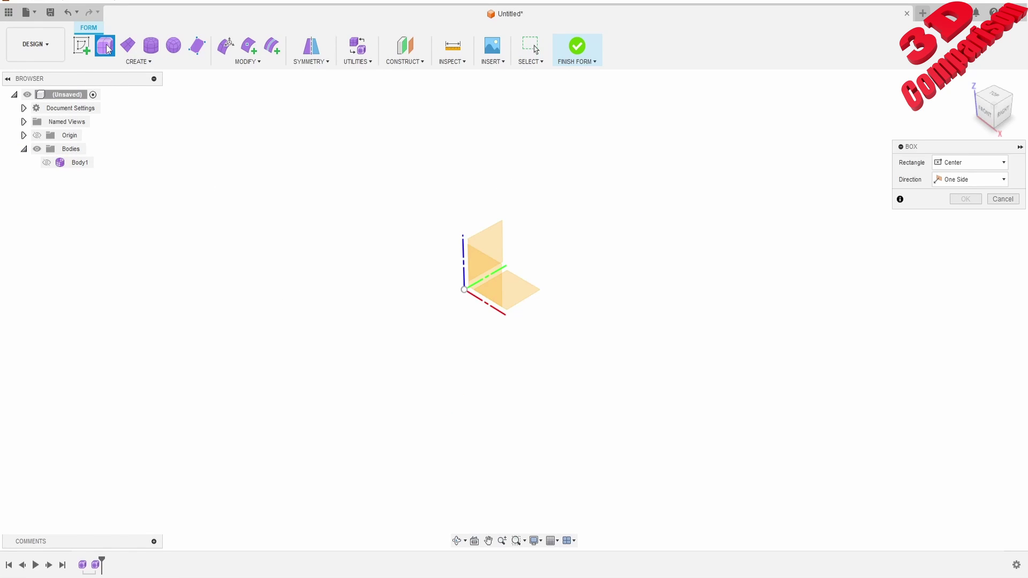
click(521, 288)
click(464, 290)
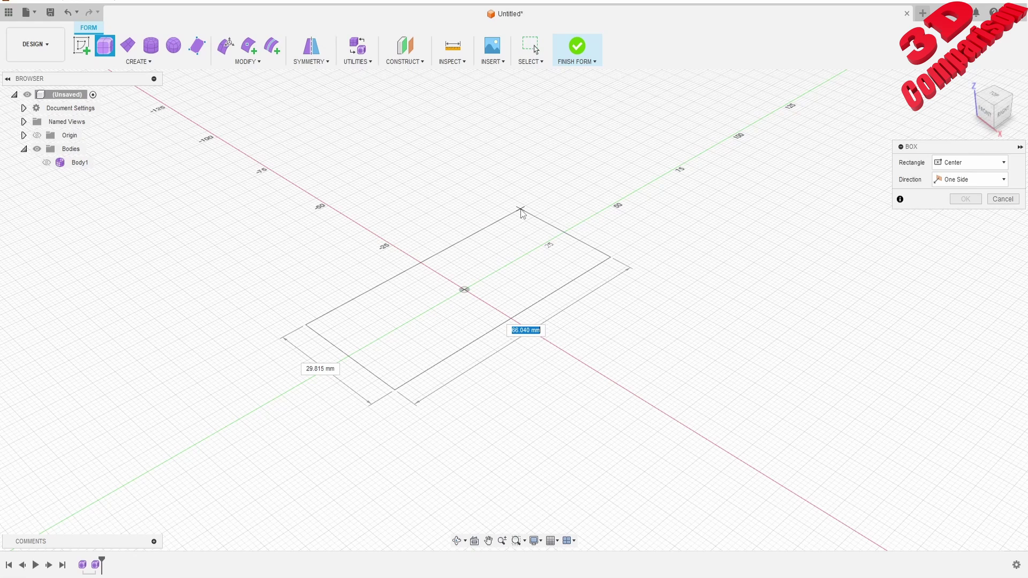
Enter 50 mm for both base sides of the box and finish the base.
text(50)
key(Tab)
text(50)
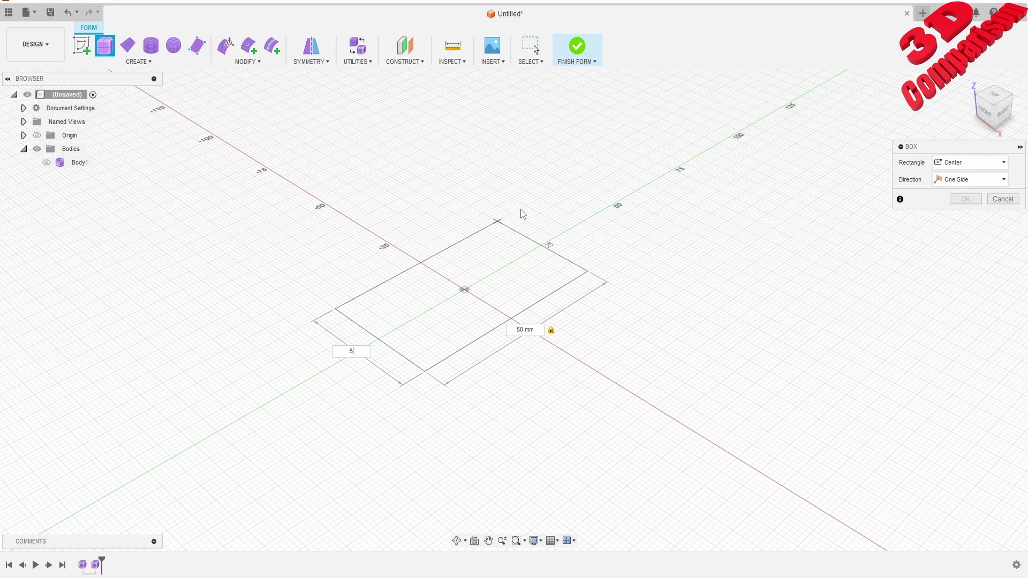
key(Tab)
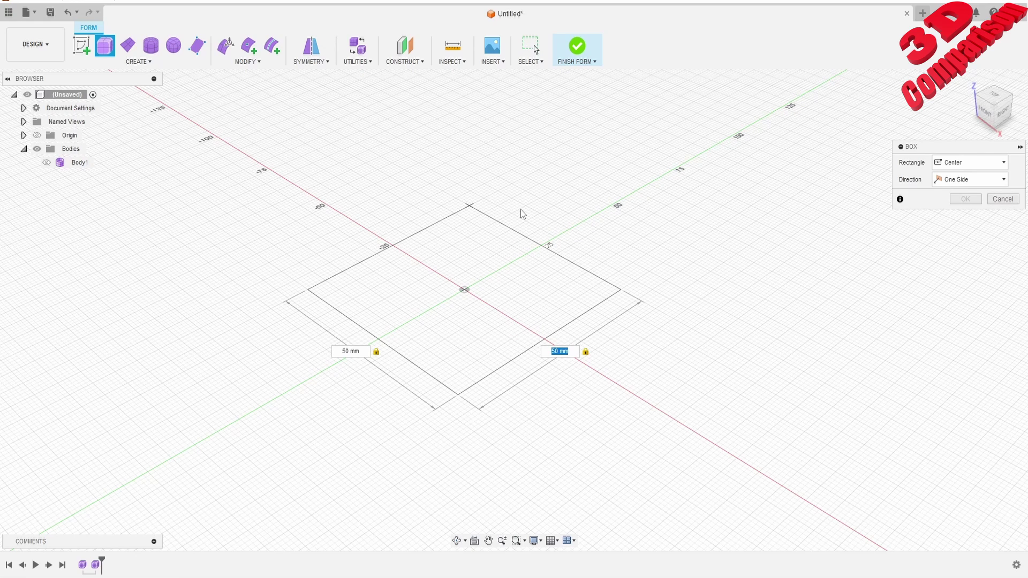
key(Return)
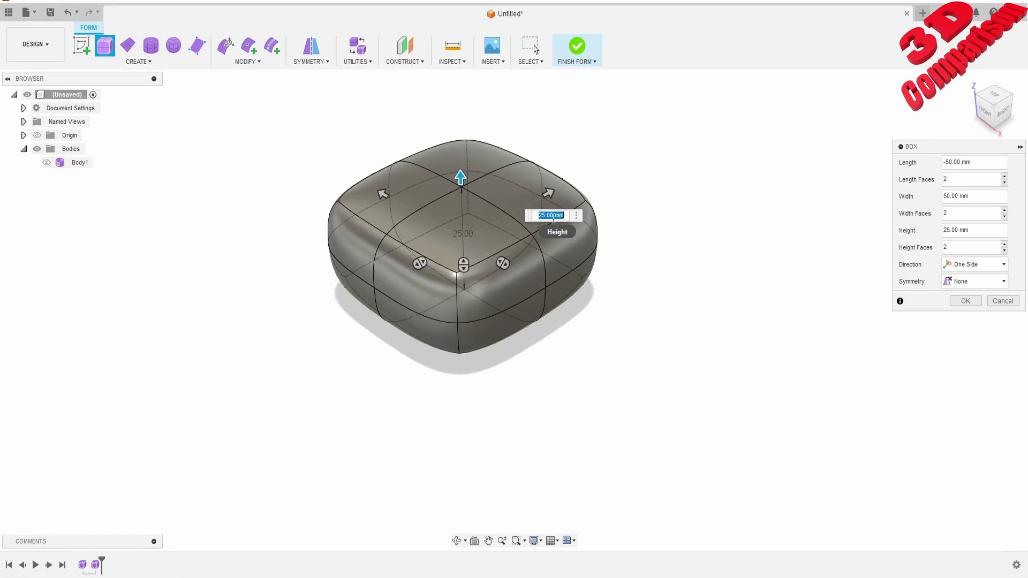
Set the box height to 50 mm.
click(984, 229)
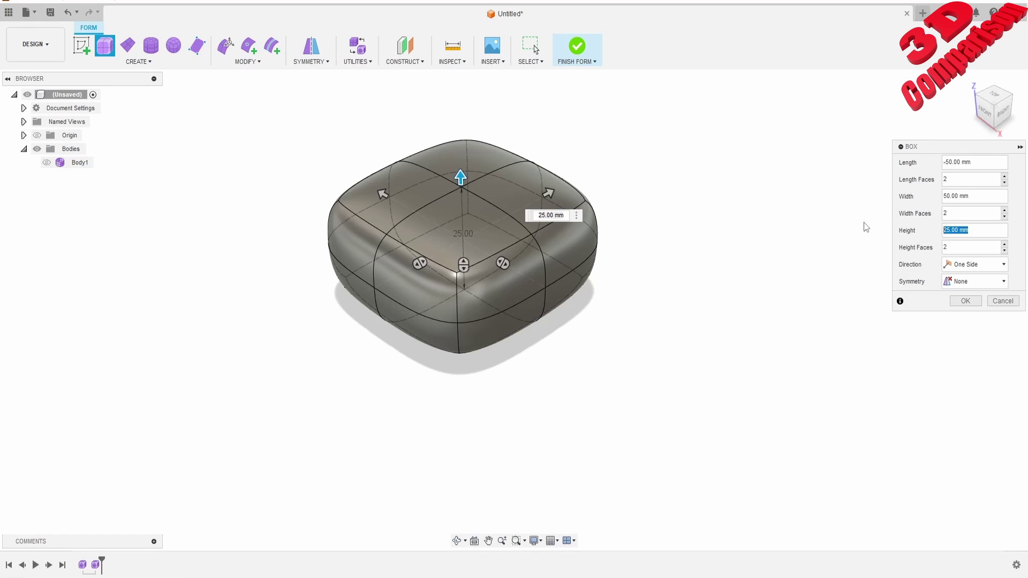
text(50)
key(Tab)
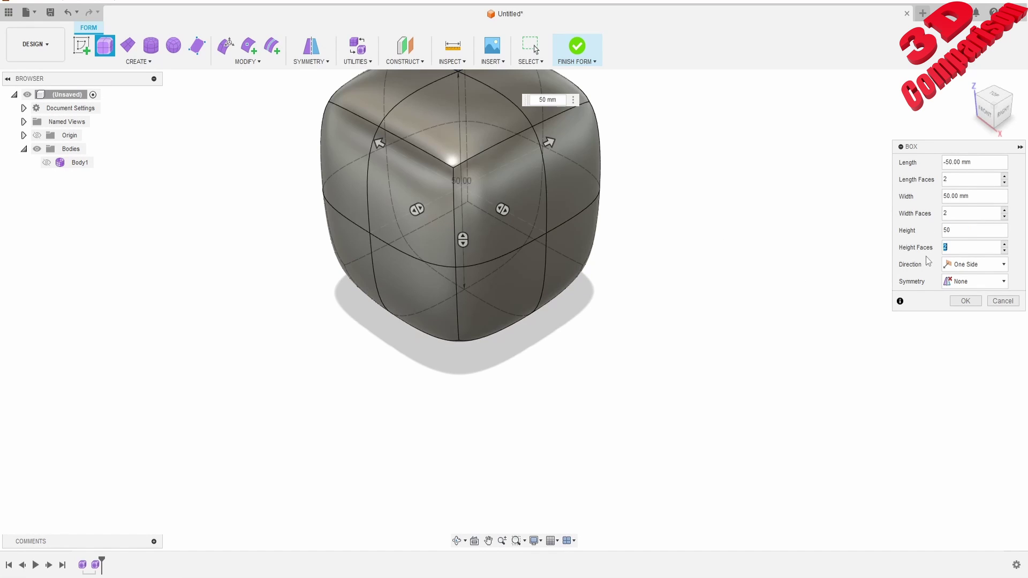
shift+middle_drag(682, 253, 686, 303)
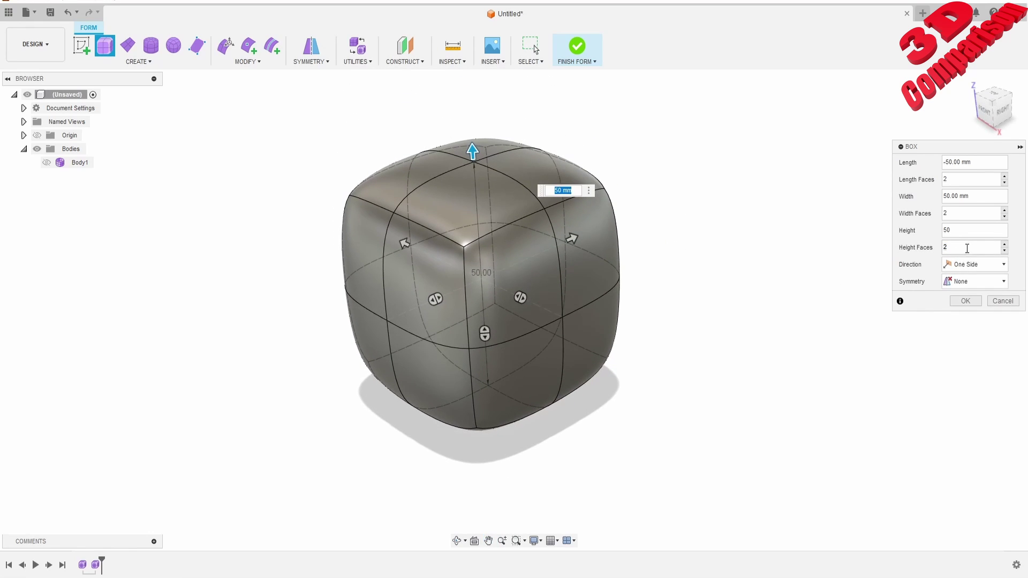
Set the height, width and length face counts of the box to 4.
double_click(966, 247)
text(4)
double_click(958, 213)
text(4)
key(shift+Tab)
key(shift+Tab)
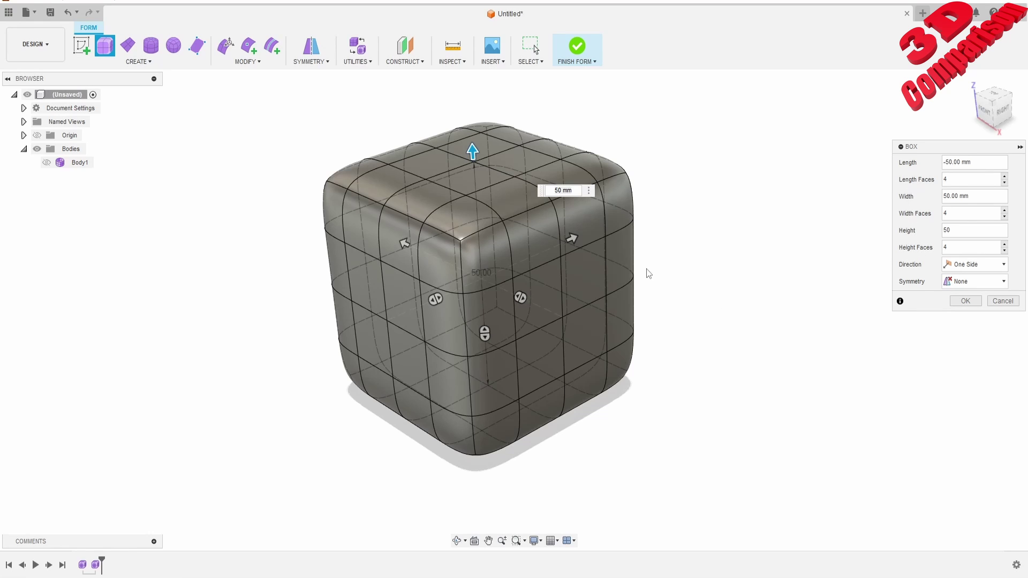
mouse_move(647, 273)
shift+middle_down()
mouse_move(616, 292)
mouse_move(601, 321)
mouse_move(636, 246)
mouse_move(641, 264)
shift+middle_up()
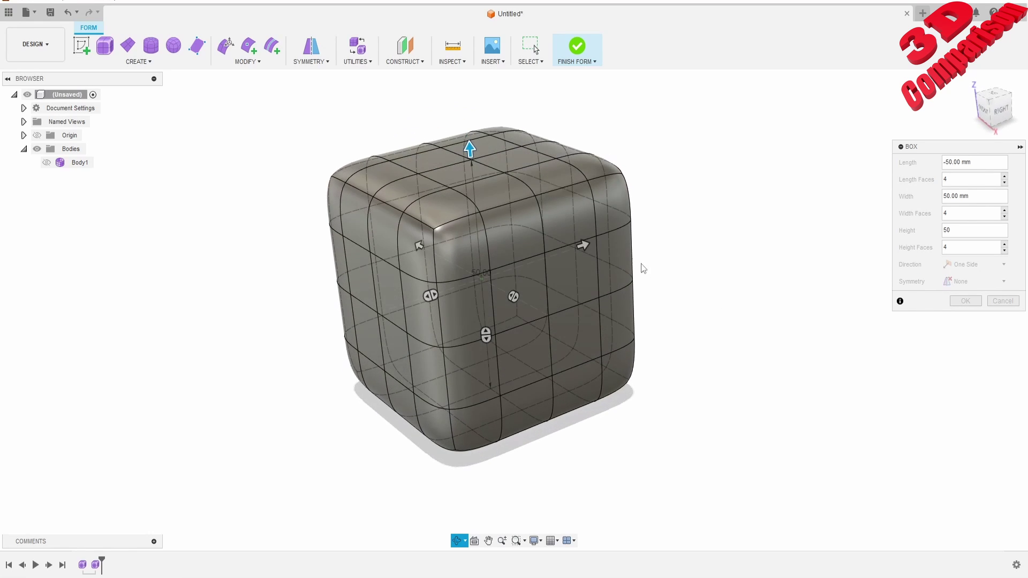
Switch symmetry to Mirror, then turn length, width and height mirroring on and off again.
click(966, 282)
click(967, 307)
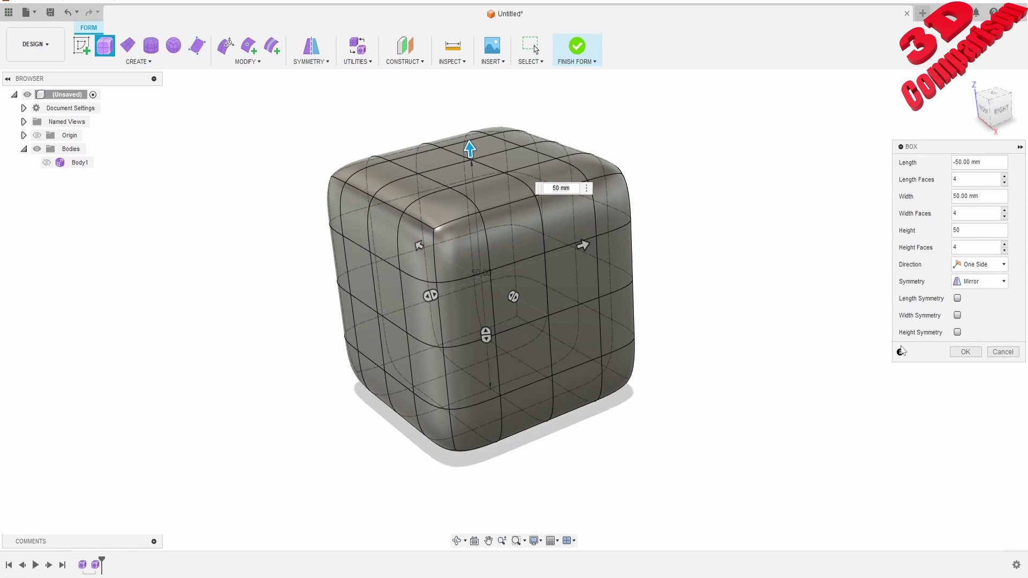
click(957, 299)
click(957, 316)
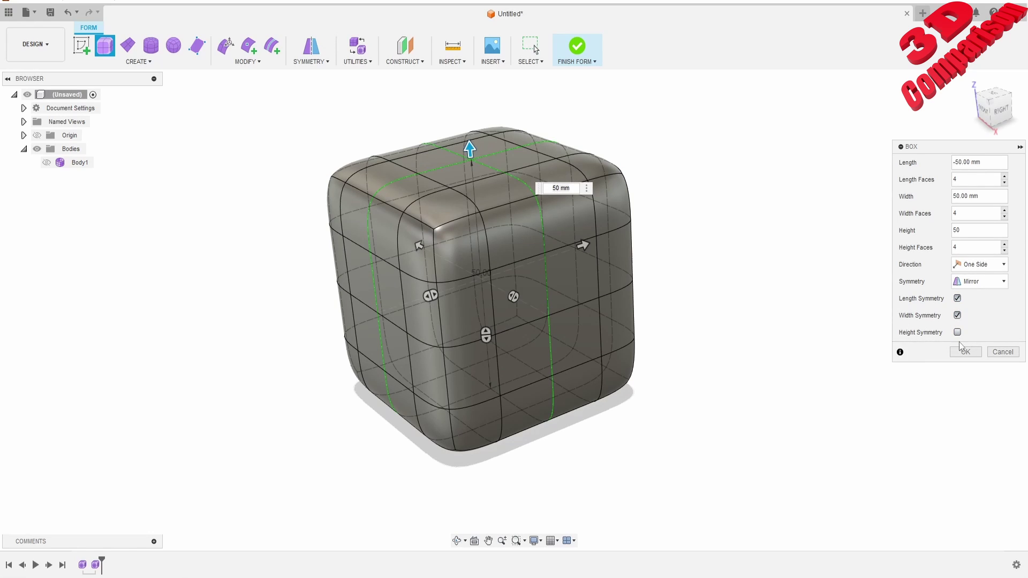
click(958, 332)
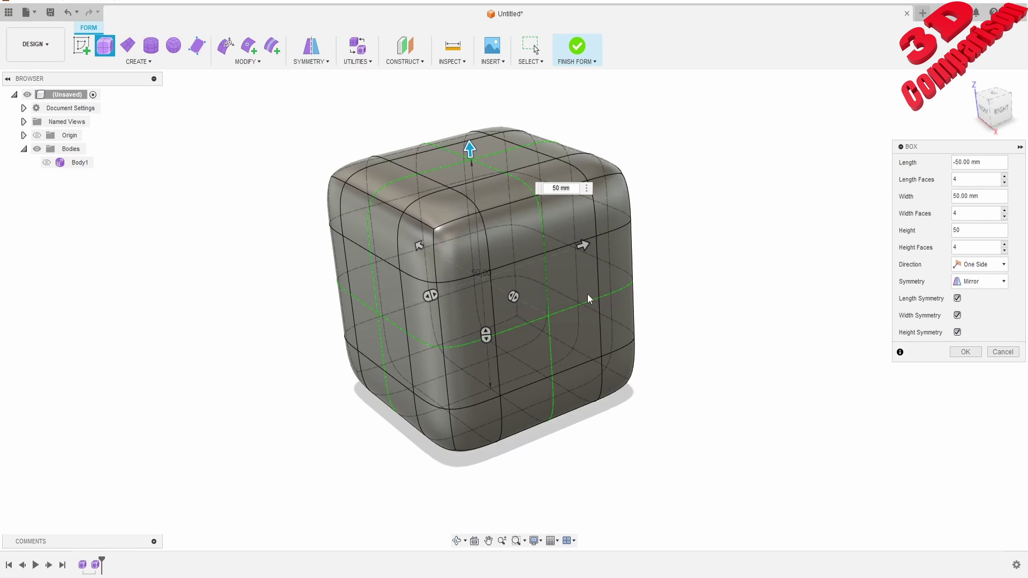
click(958, 332)
click(957, 316)
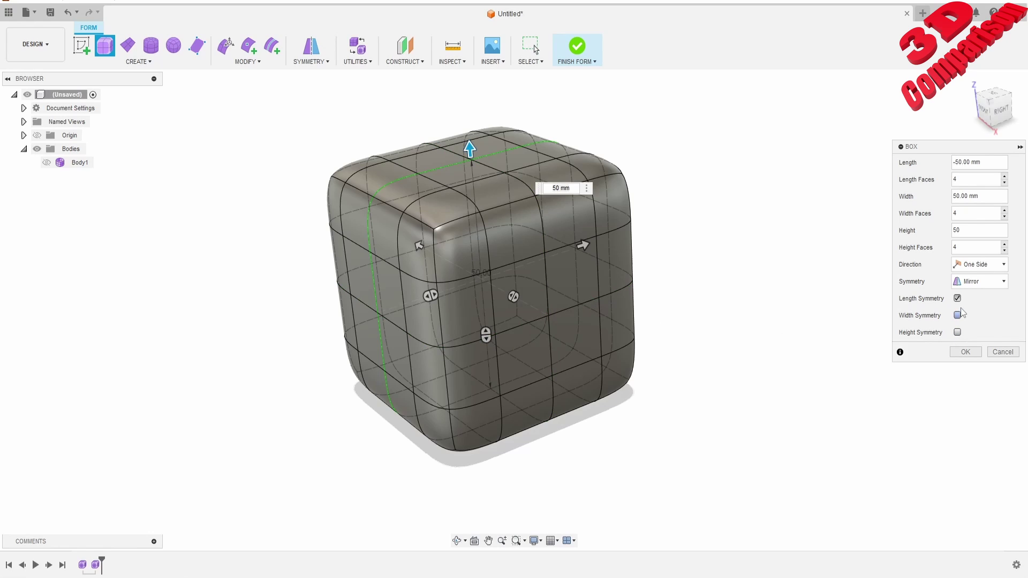
click(957, 298)
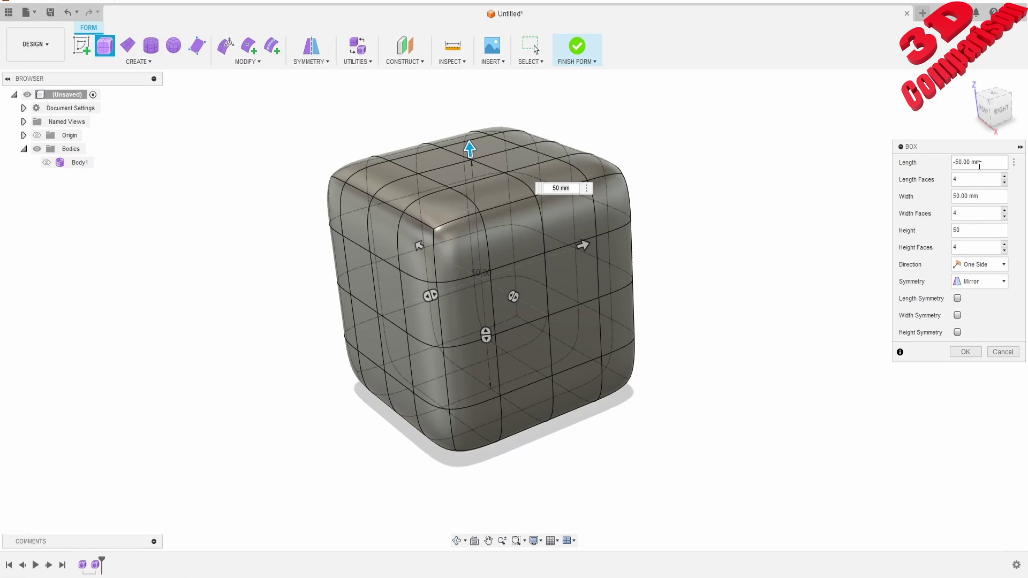
Confirm the box as Body2, clear the selection, and open then close the MODIFY menu.
click(966, 351)
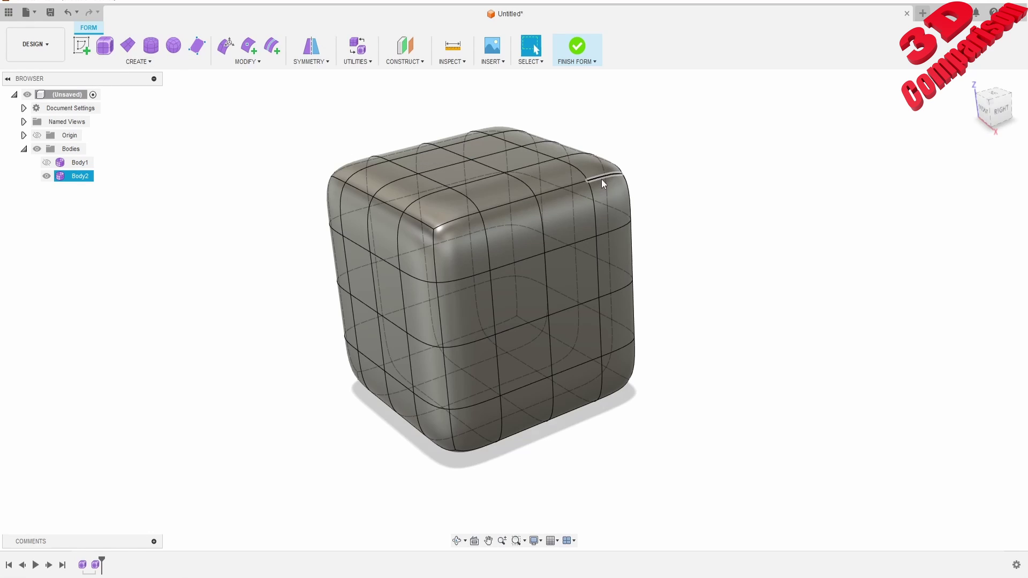
click(244, 75)
click(246, 61)
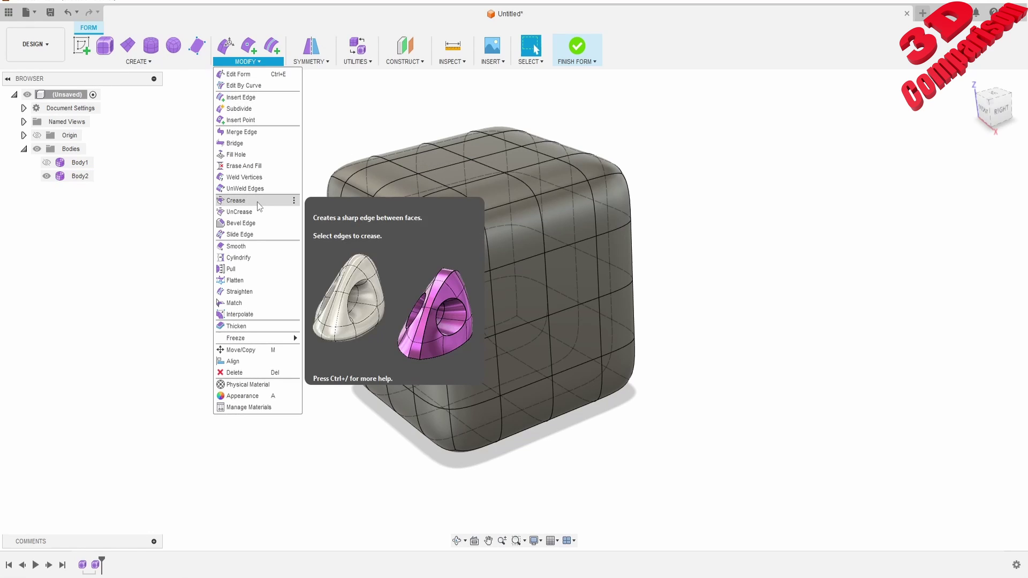
click(168, 265)
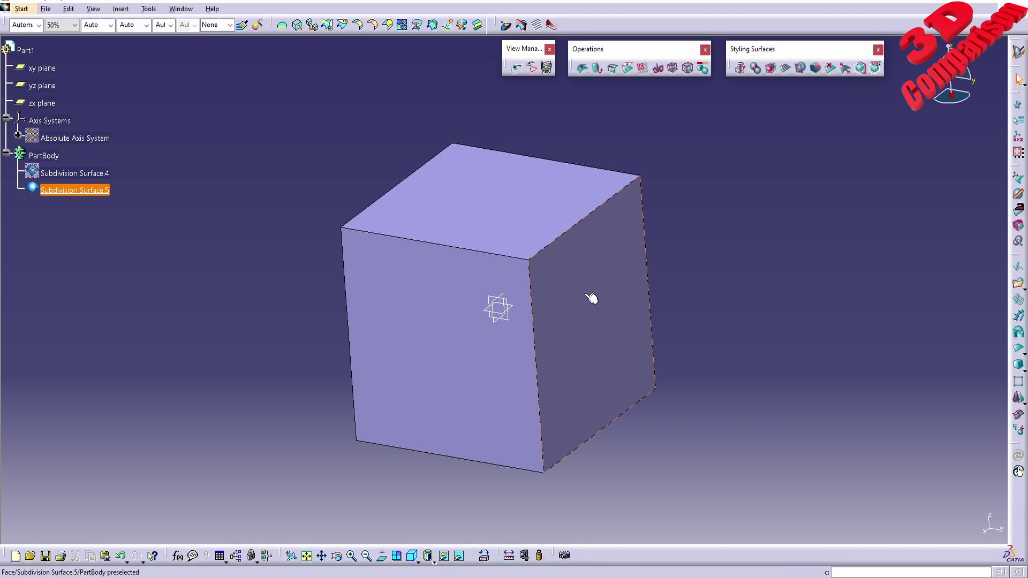
Enter cage editing of the subdivision cube and select its edges for weighting.
middle_drag(592, 296, 615, 351)
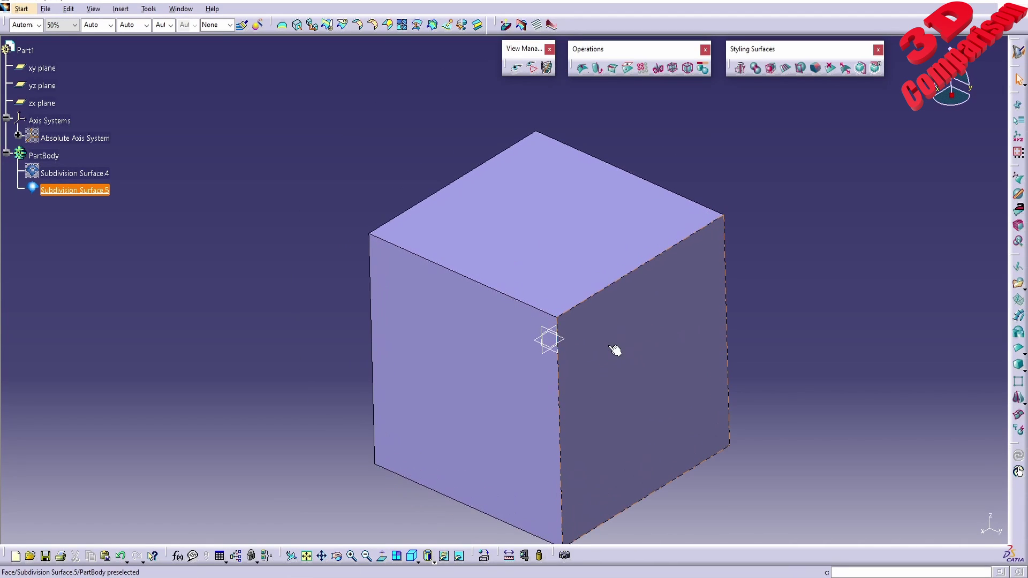
mouse_move(624, 299)
middle_down()
mouse_move(604, 317)
mouse_move(605, 294)
middle_up()
double_click(605, 294)
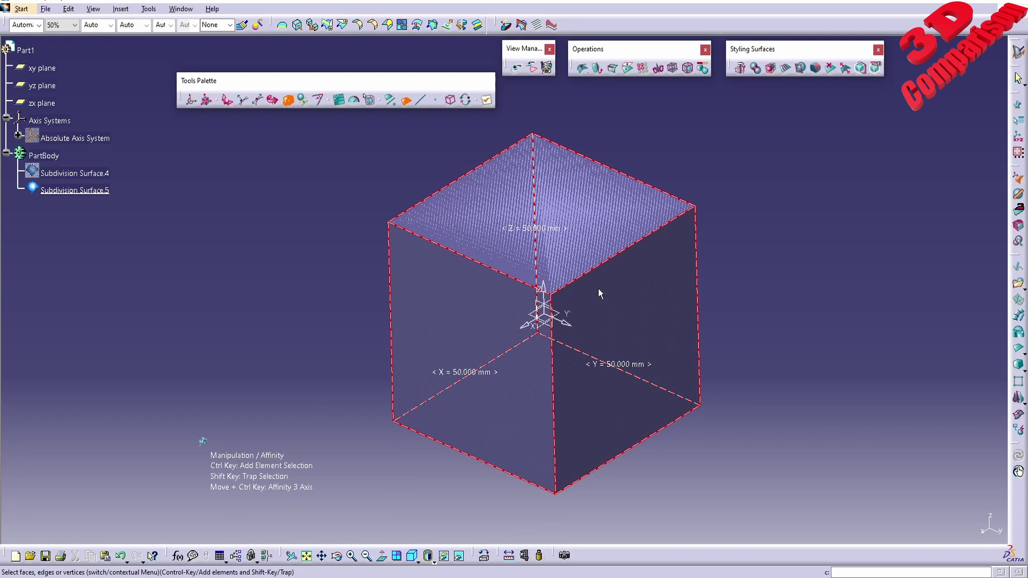
click(418, 230)
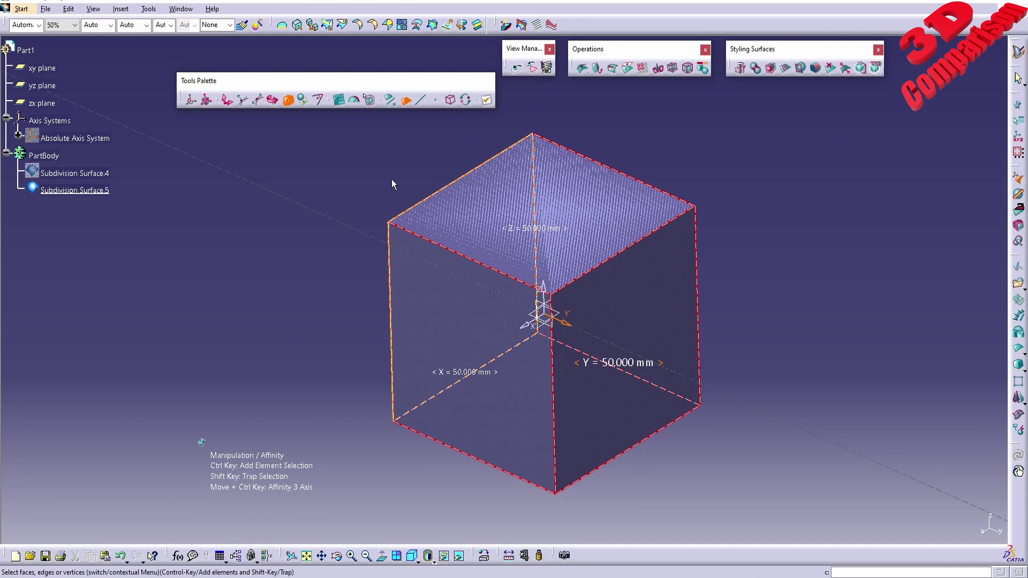
click(319, 100)
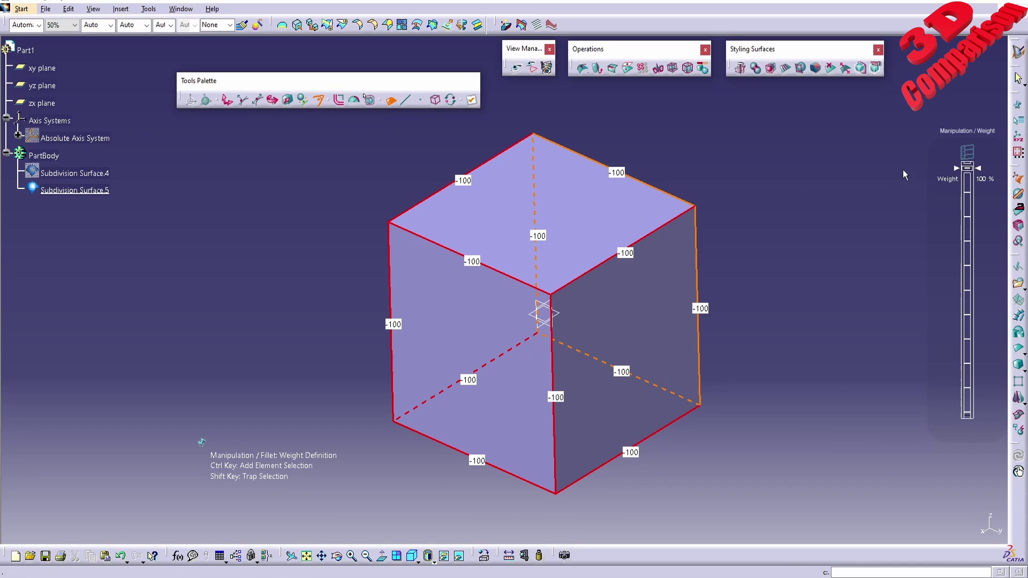
Drag the edge weight down, then back up to 90%, and apply it on exit.
mouse_move(977, 171)
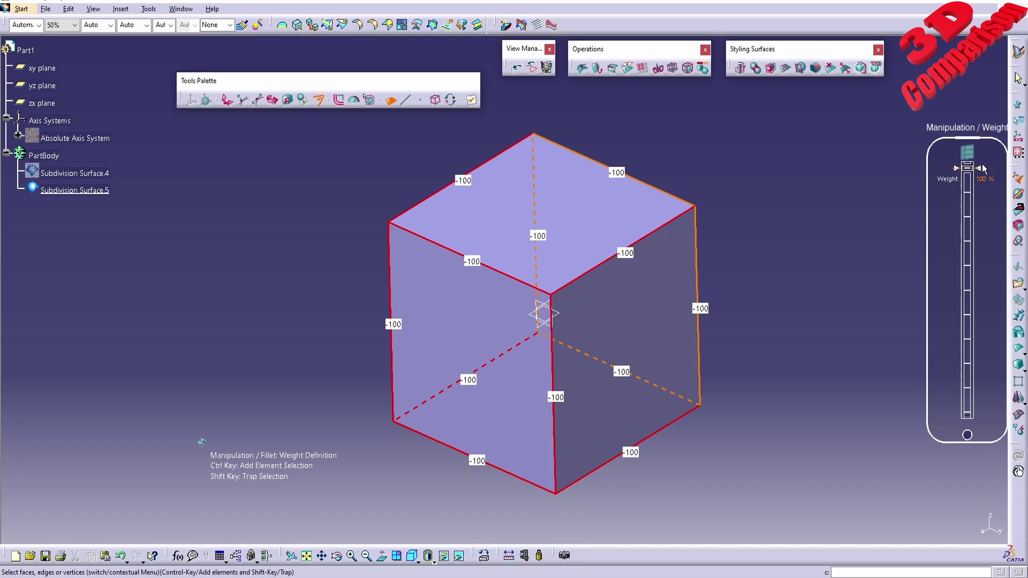
drag(976, 170, 982, 413)
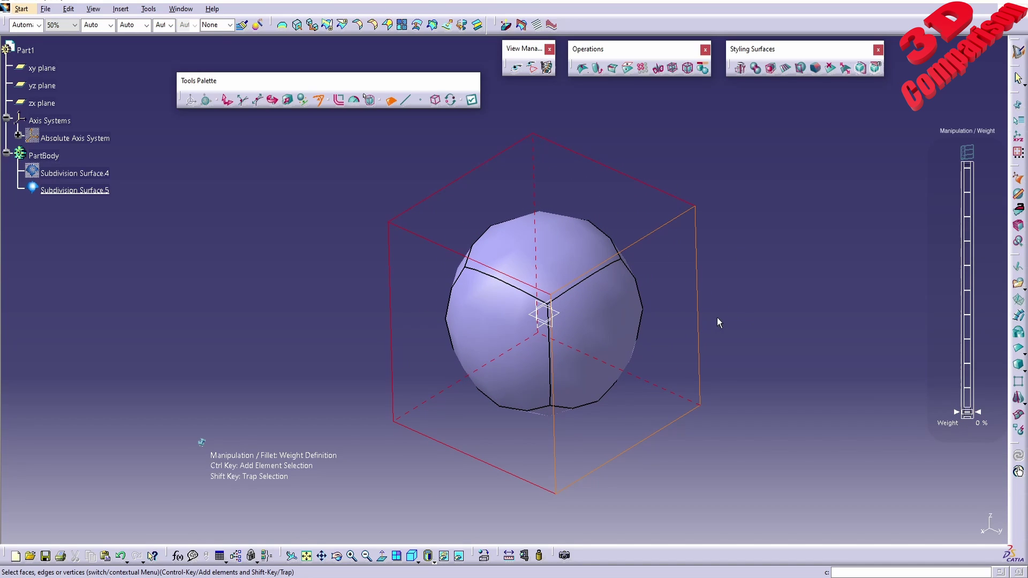
mouse_move(952, 420)
drag(975, 421, 977, 193)
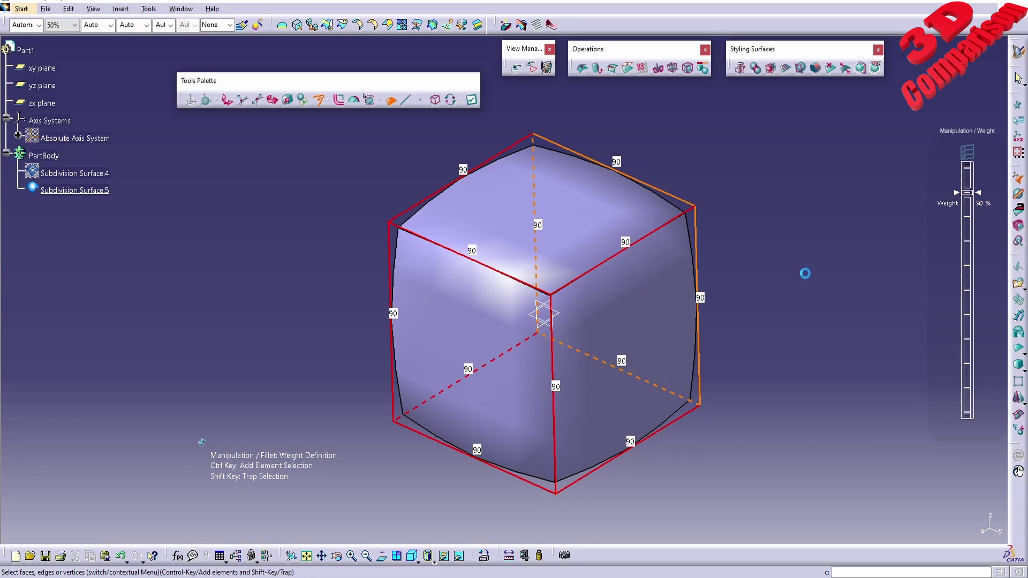
middle_drag(747, 356, 524, 275)
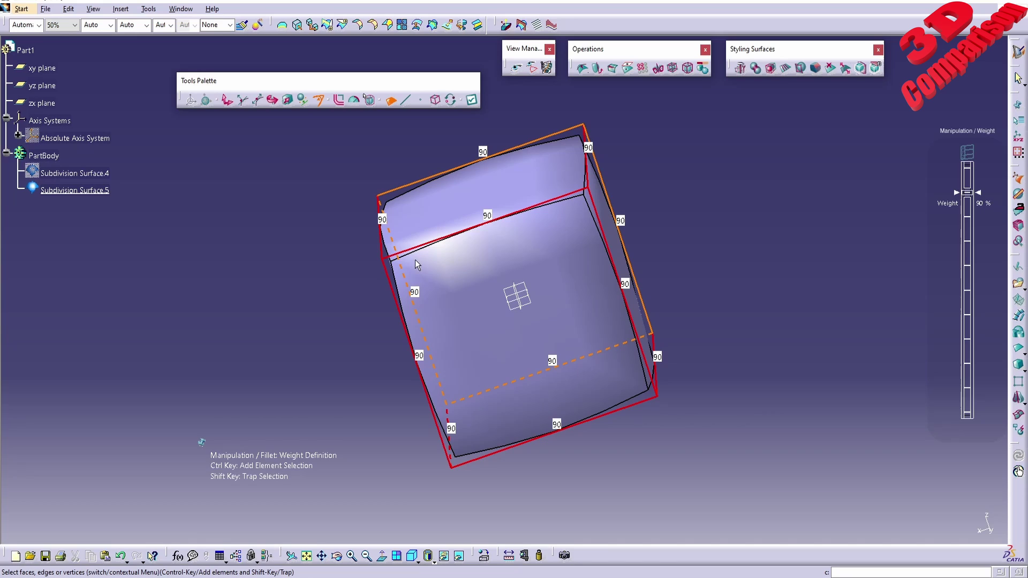
middle_drag(416, 259, 504, 249)
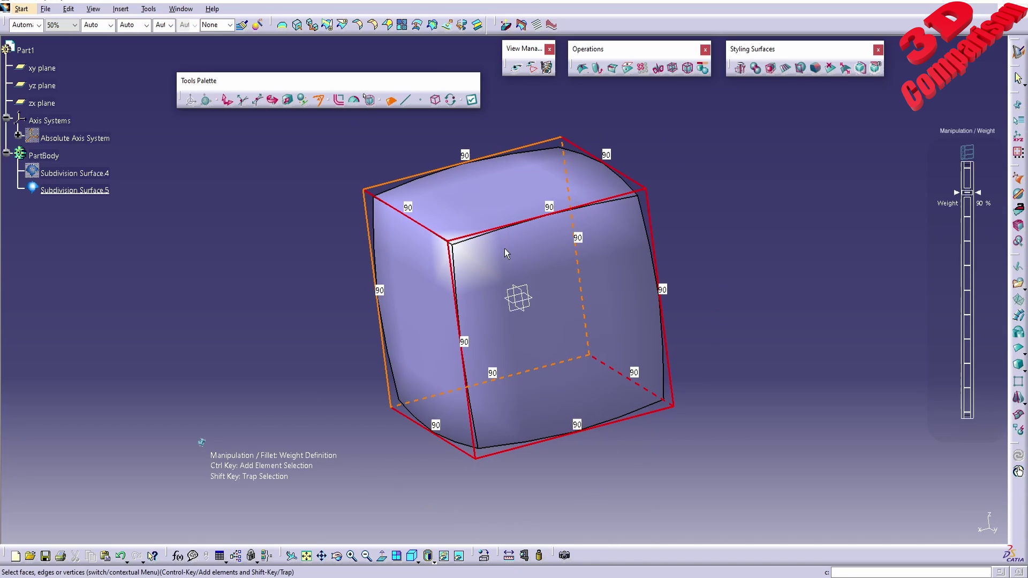
key(Escape)
click(549, 315)
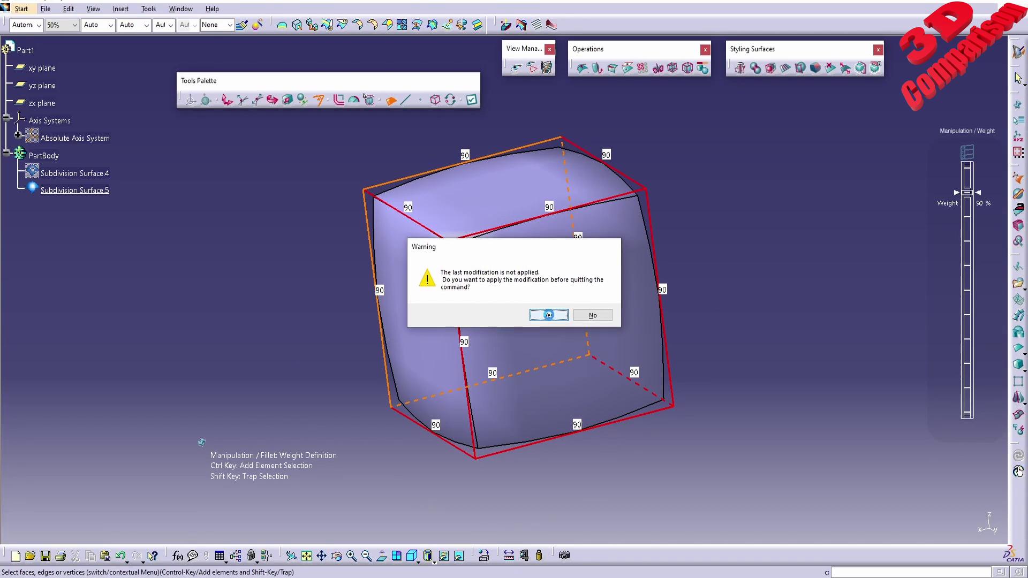
middle_drag(545, 273, 554, 311)
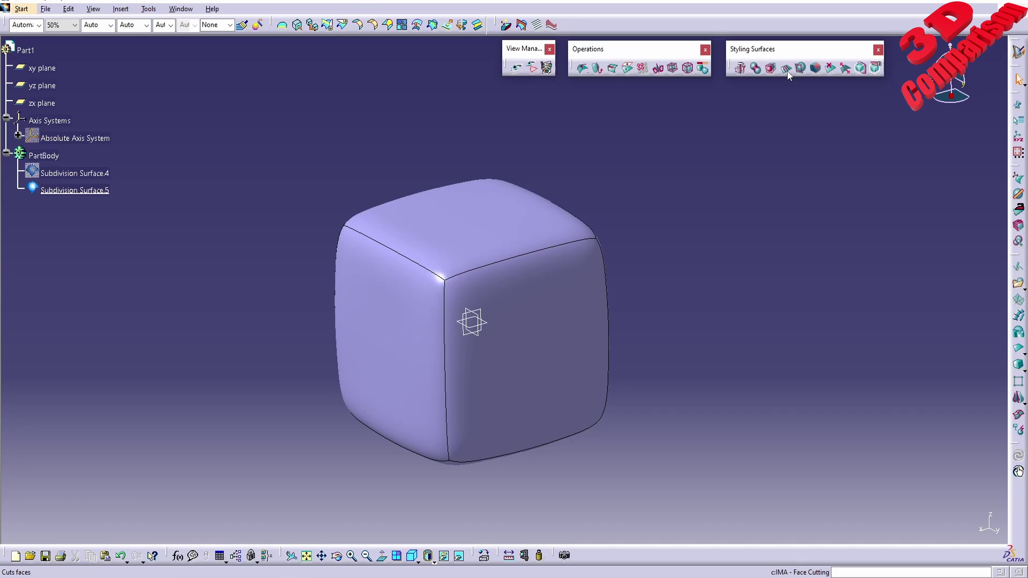
Cut the cube's faces with 4 sections along the top, left and vertical edge directions.
click(788, 72)
click(533, 262)
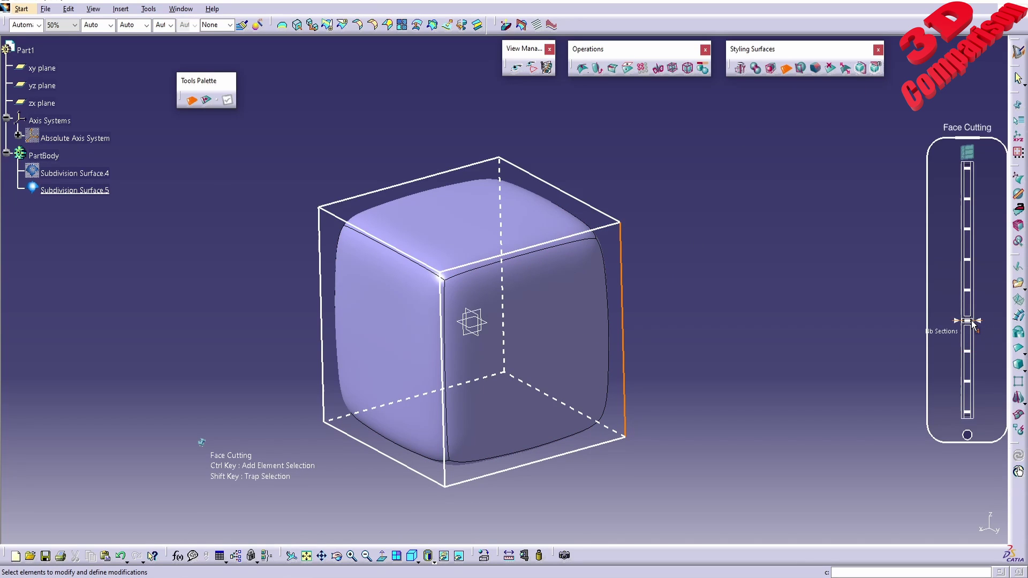
click(530, 250)
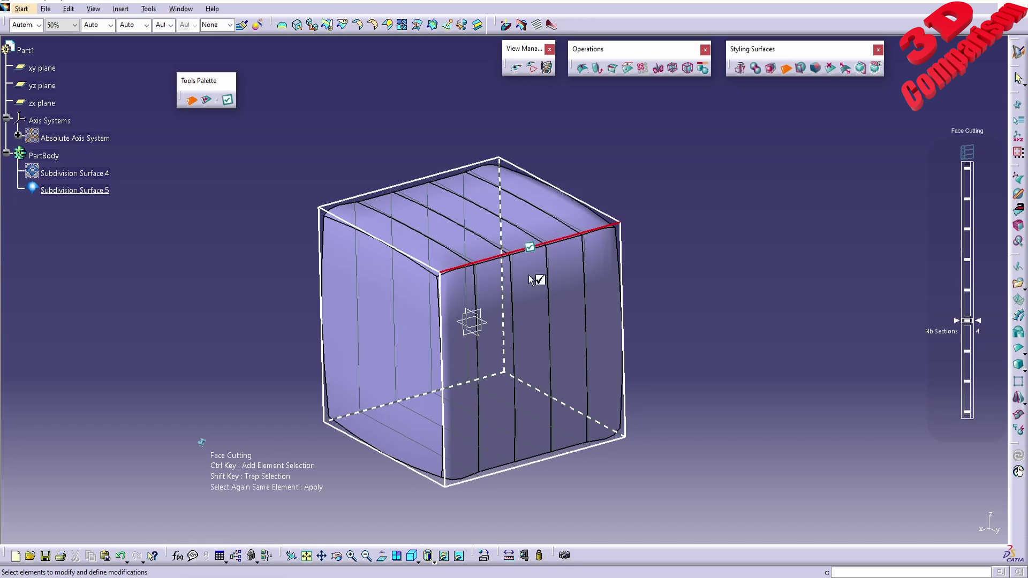
click(530, 247)
click(379, 242)
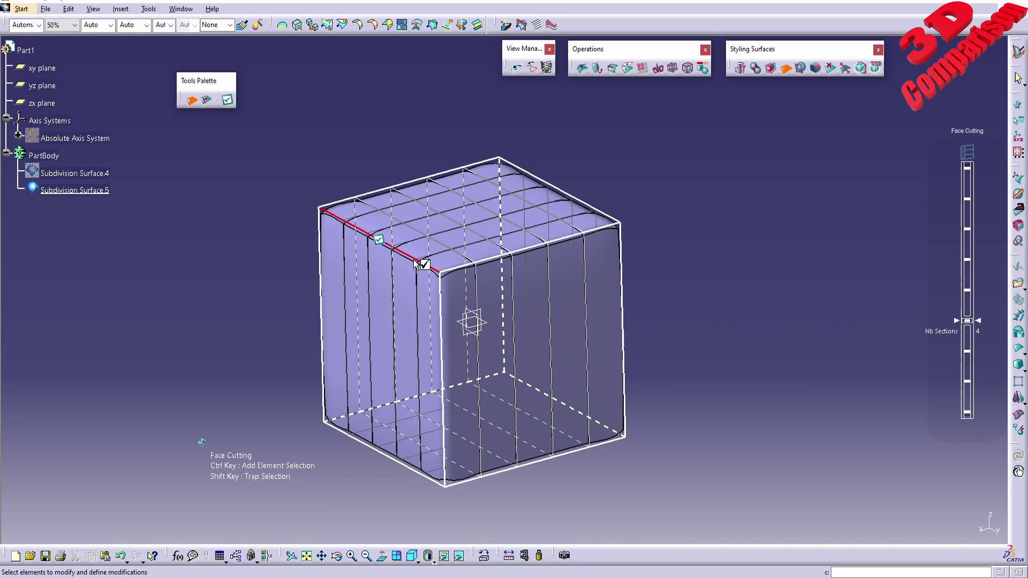
click(379, 242)
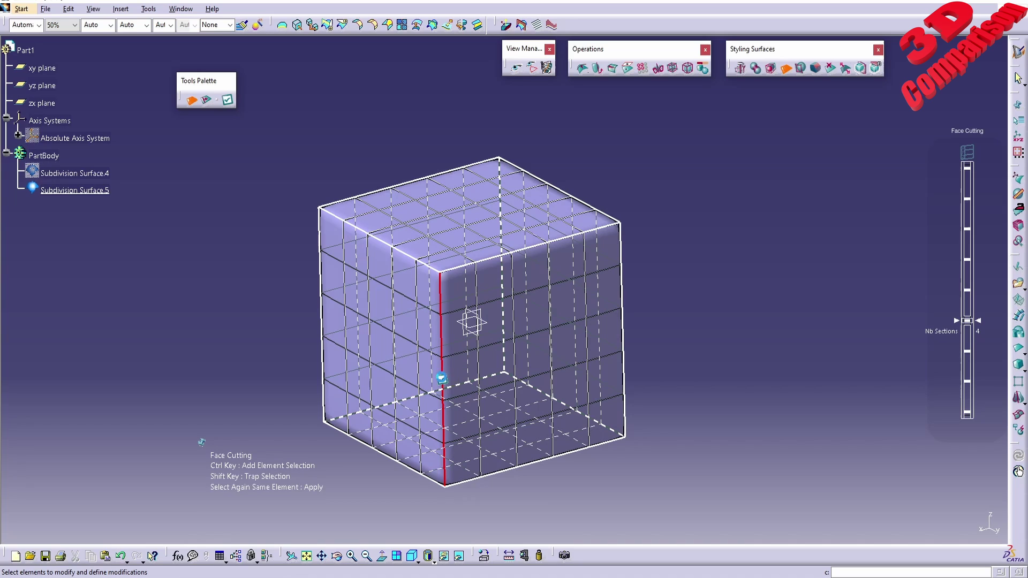
click(441, 378)
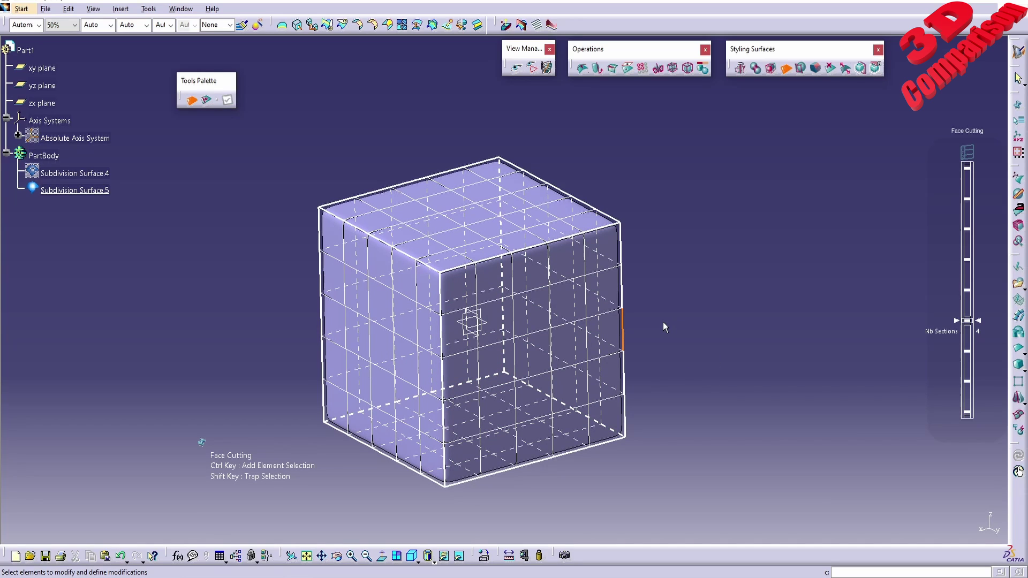
key(Escape)
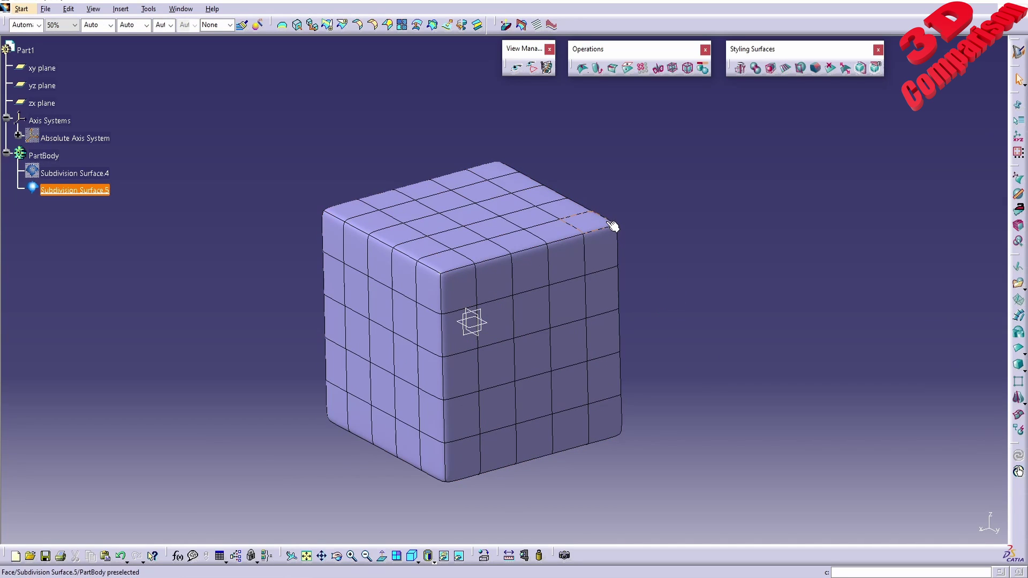
Lower the weight of all cage edges to 1% and apply the change.
double_click(581, 263)
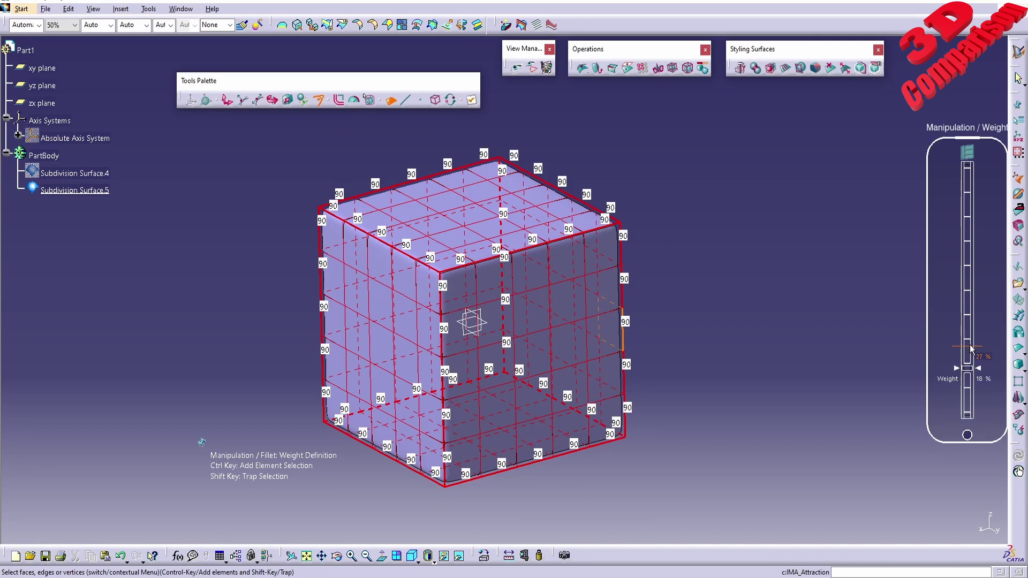
drag(968, 365, 979, 408)
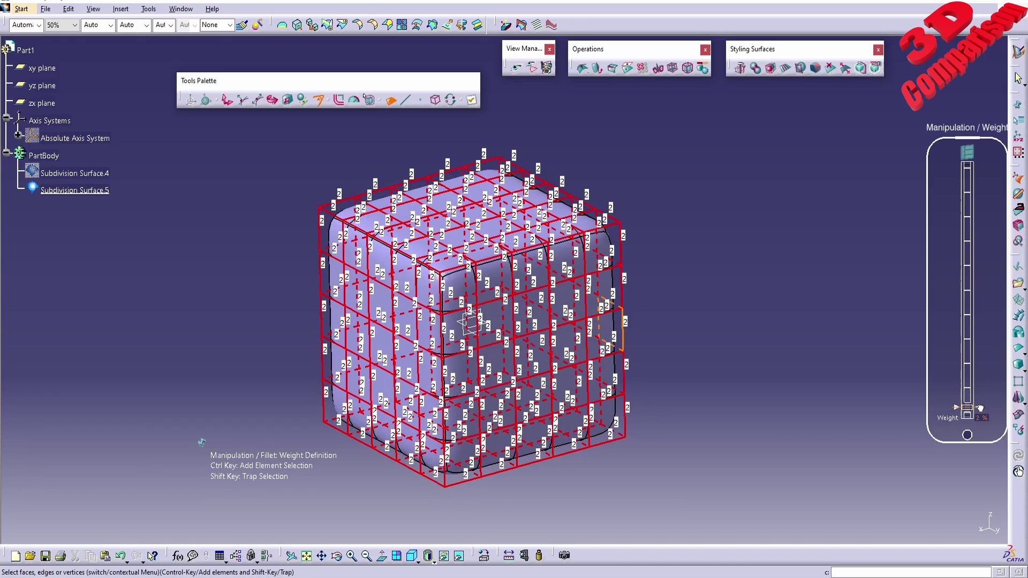
key(Escape)
click(533, 319)
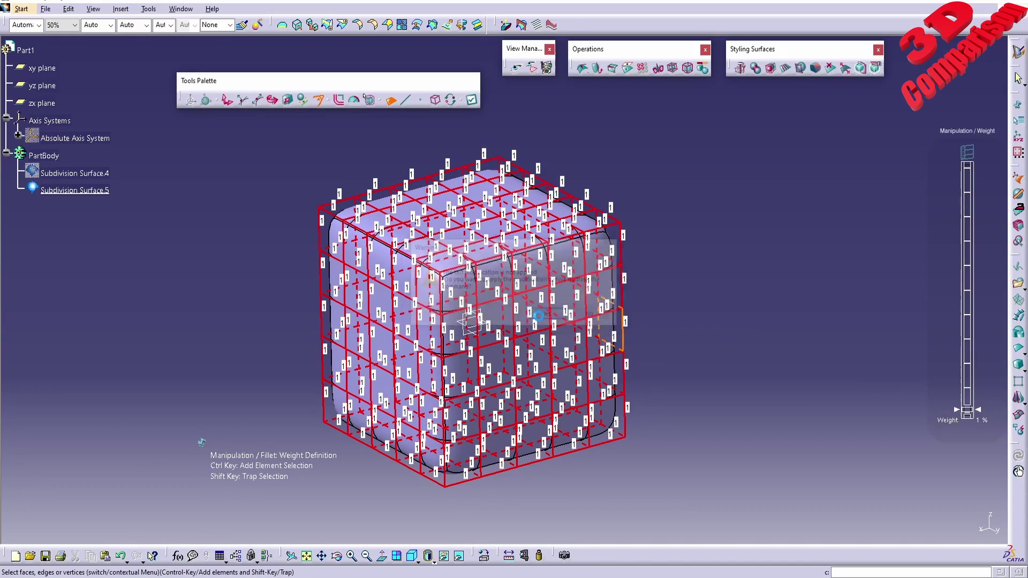
middle_drag(711, 316, 526, 284)
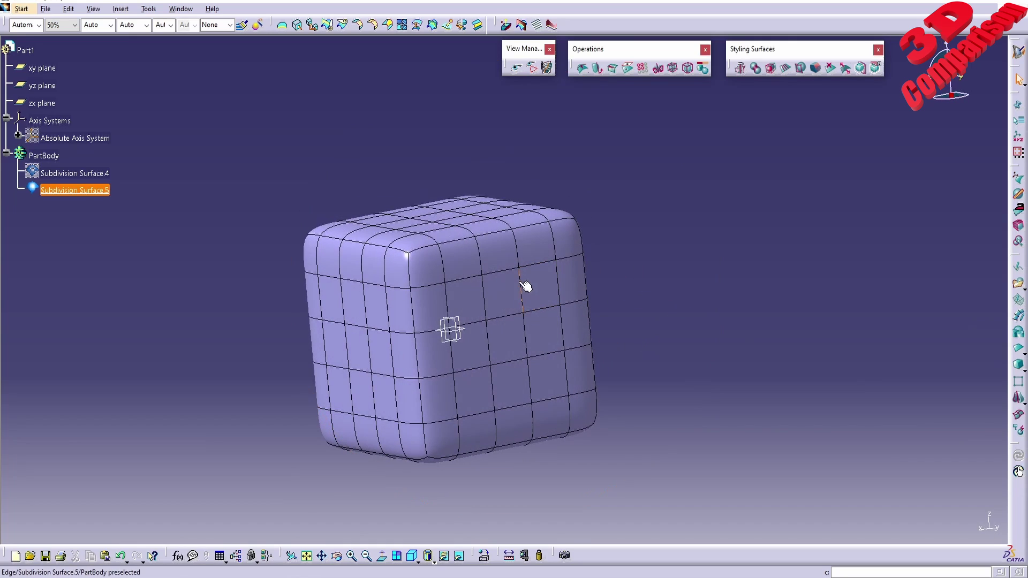
Convert all smooth cage edges to sharp with Smooth to Sharp and apply.
double_click(518, 291)
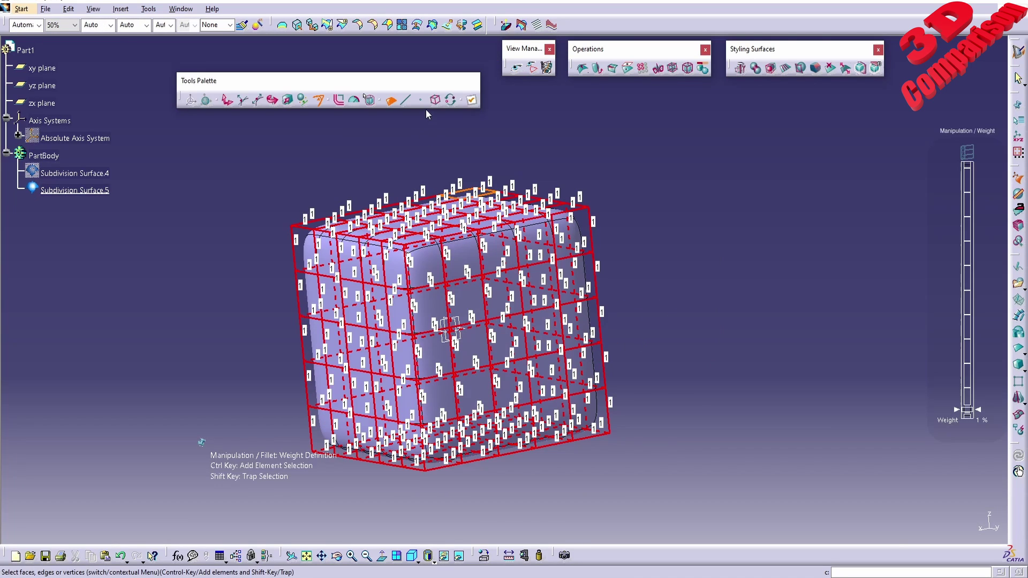
click(354, 101)
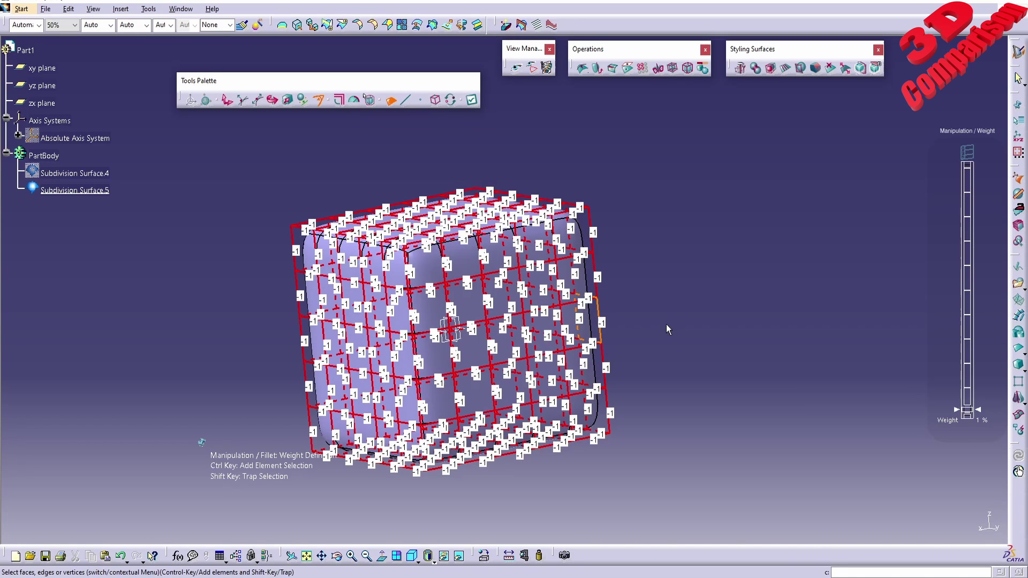
key(Escape)
click(547, 315)
middle_drag(608, 293, 482, 283)
Raise all cage edge weights to 100% for full sharpness and apply.
double_click(524, 259)
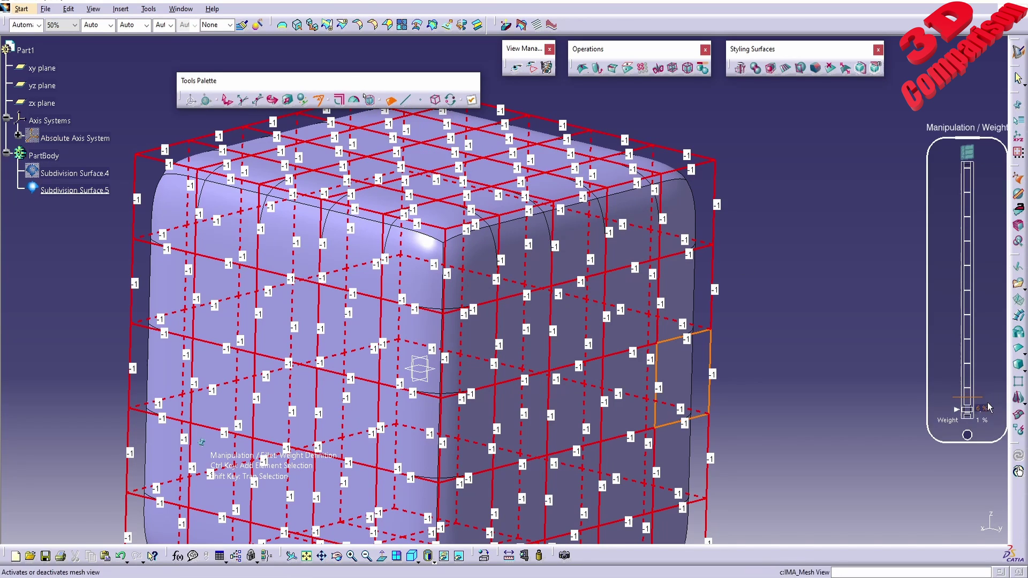
drag(966, 411, 978, 157)
key(Escape)
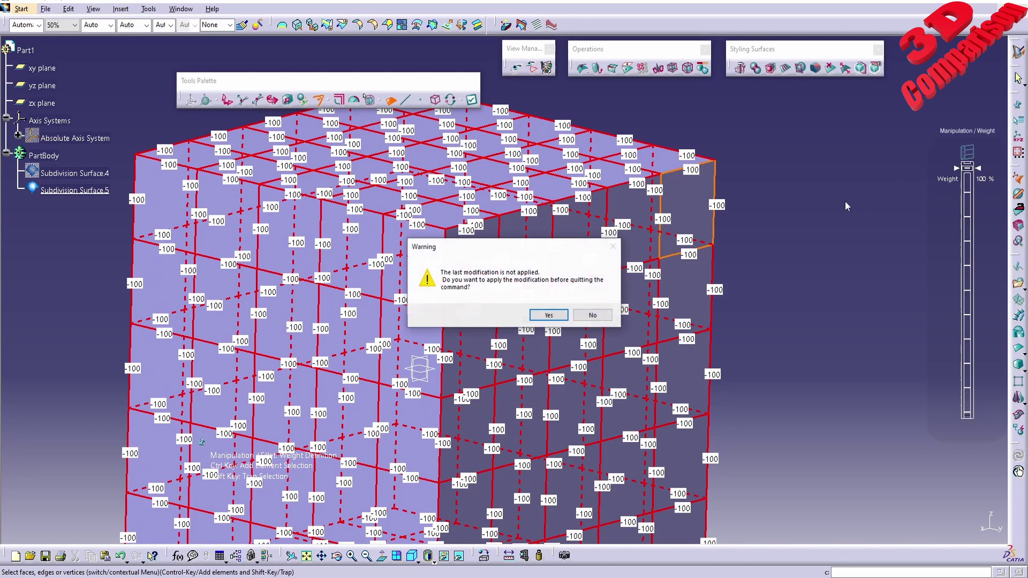
click(549, 316)
middle_drag(711, 352, 610, 372)
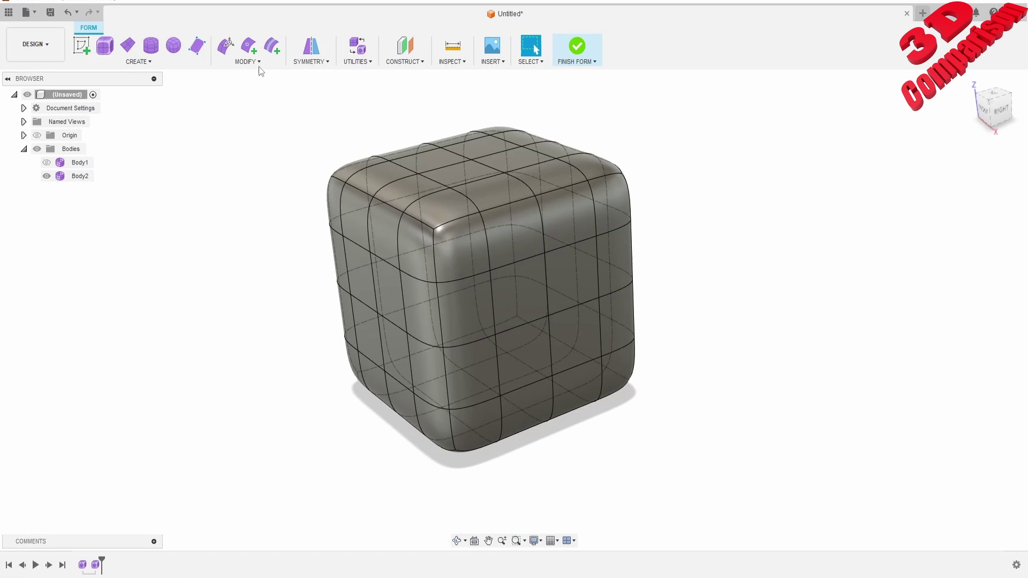
Crease all 192 edges of Body2 by window-selecting the whole cube.
click(259, 62)
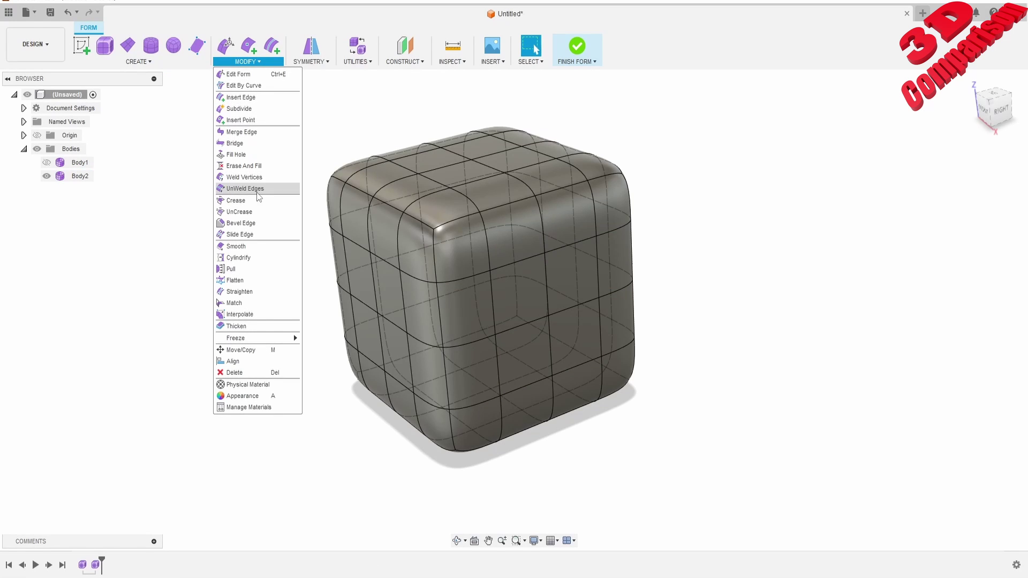
click(248, 205)
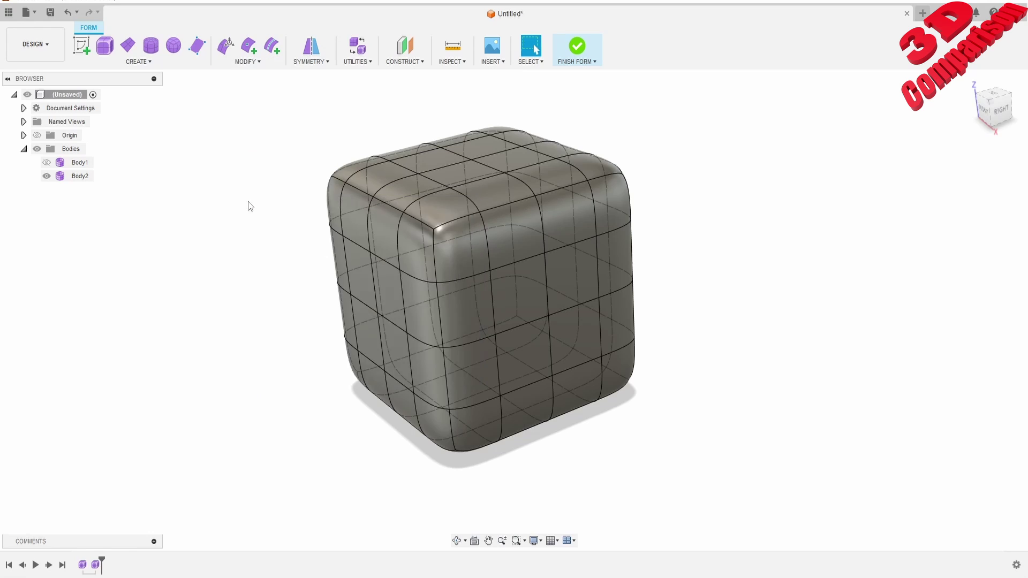
drag(287, 95, 784, 541)
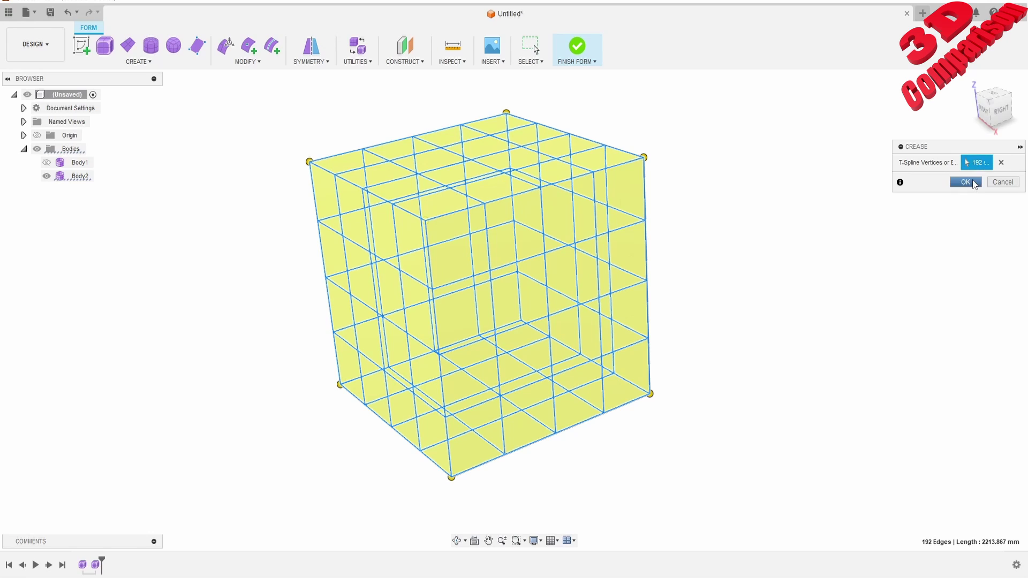
click(965, 182)
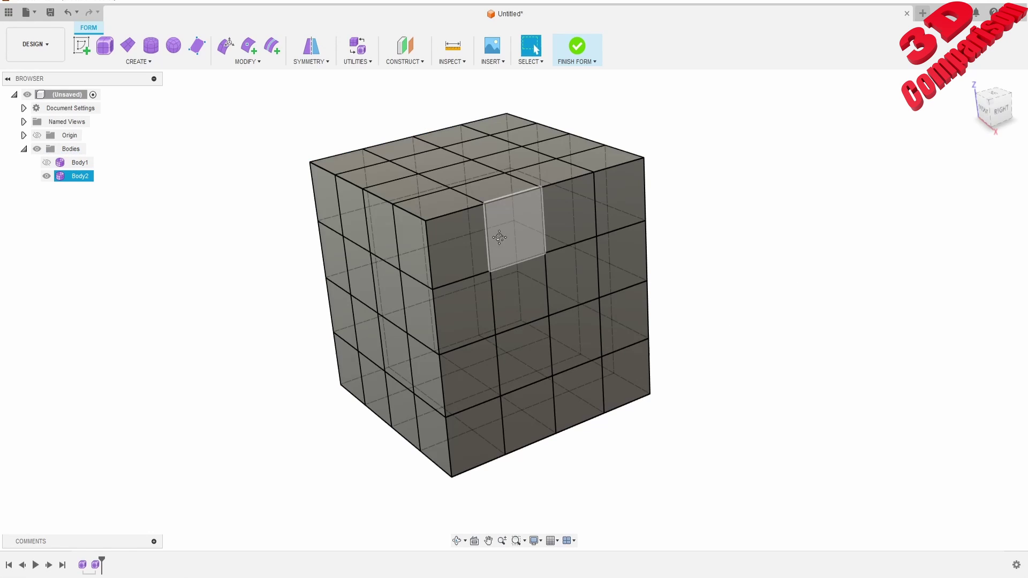
middle_drag(501, 238, 529, 244)
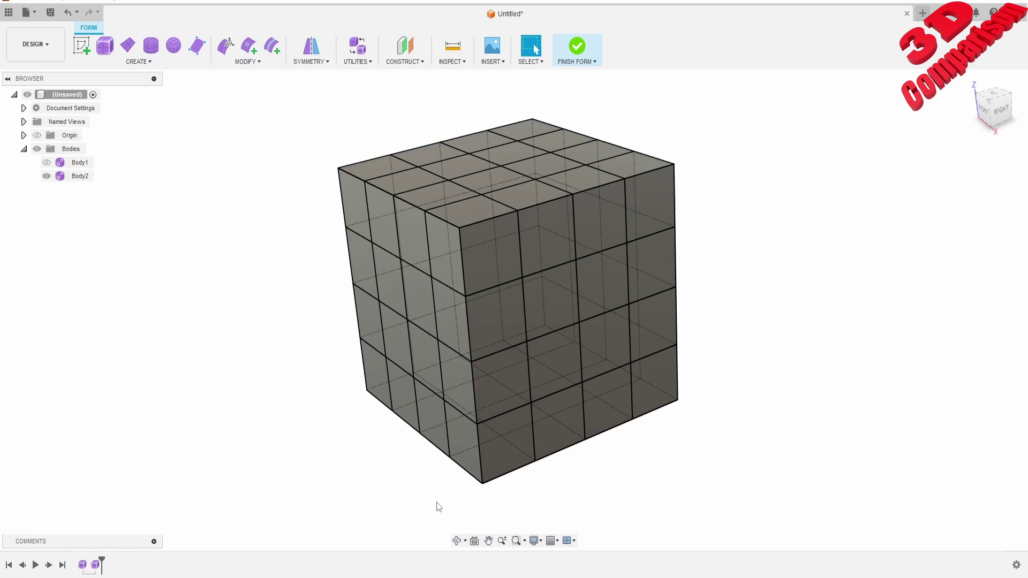
click(138, 61)
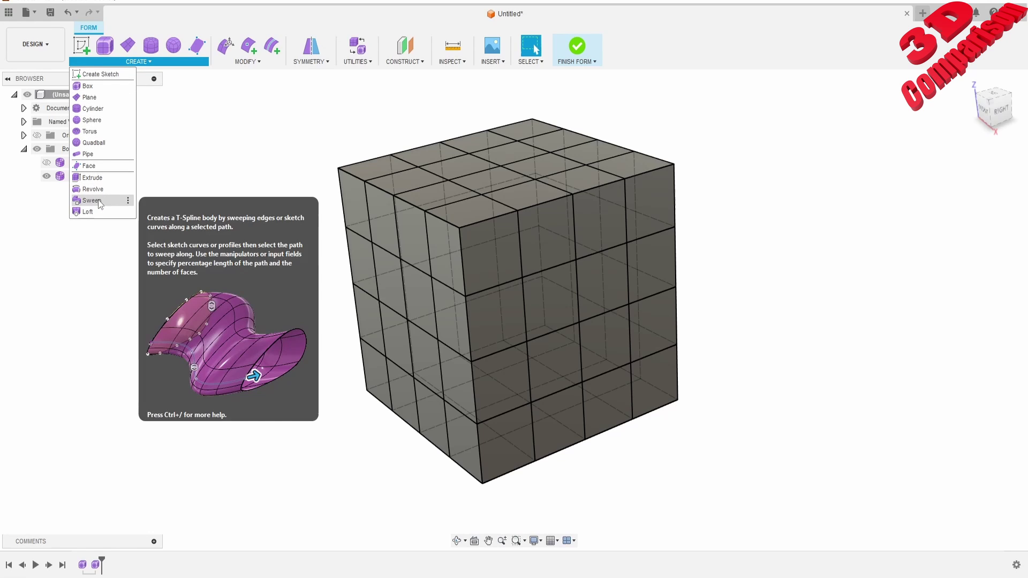
click(269, 375)
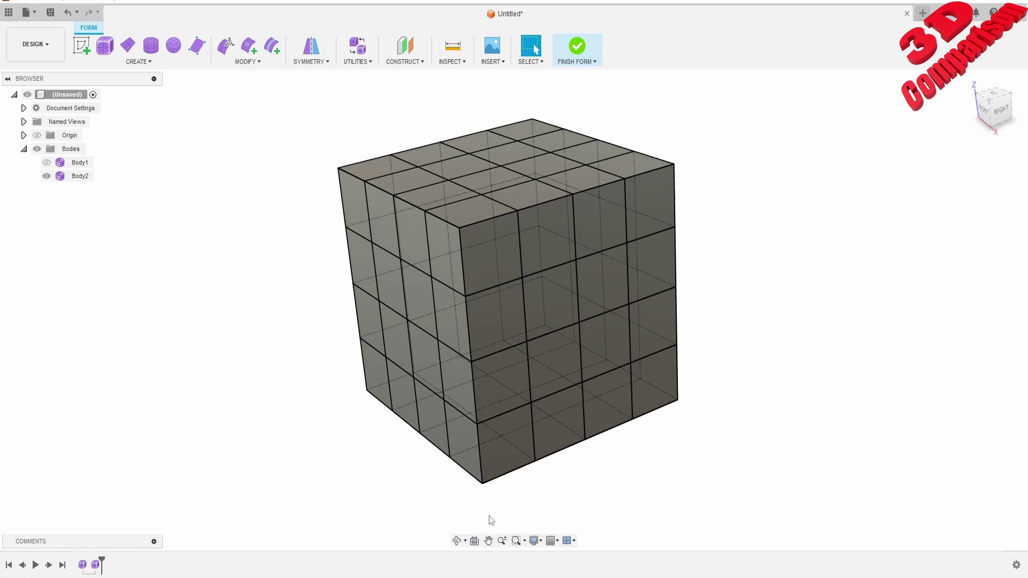
drag(494, 522, 11, 298)
click(469, 87)
drag(298, 135, 11, 285)
click(780, 514)
drag(744, 505, 1000, 313)
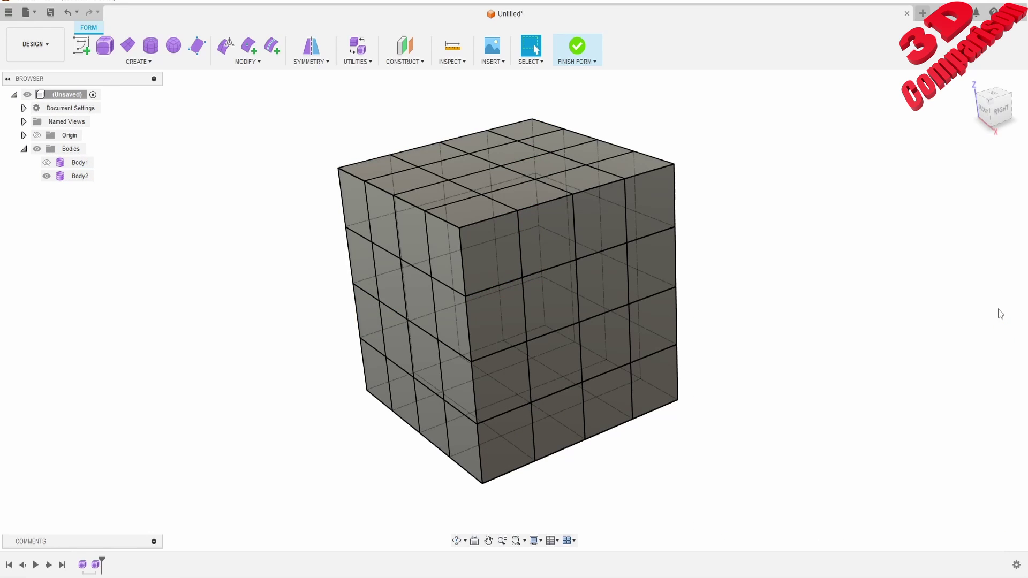